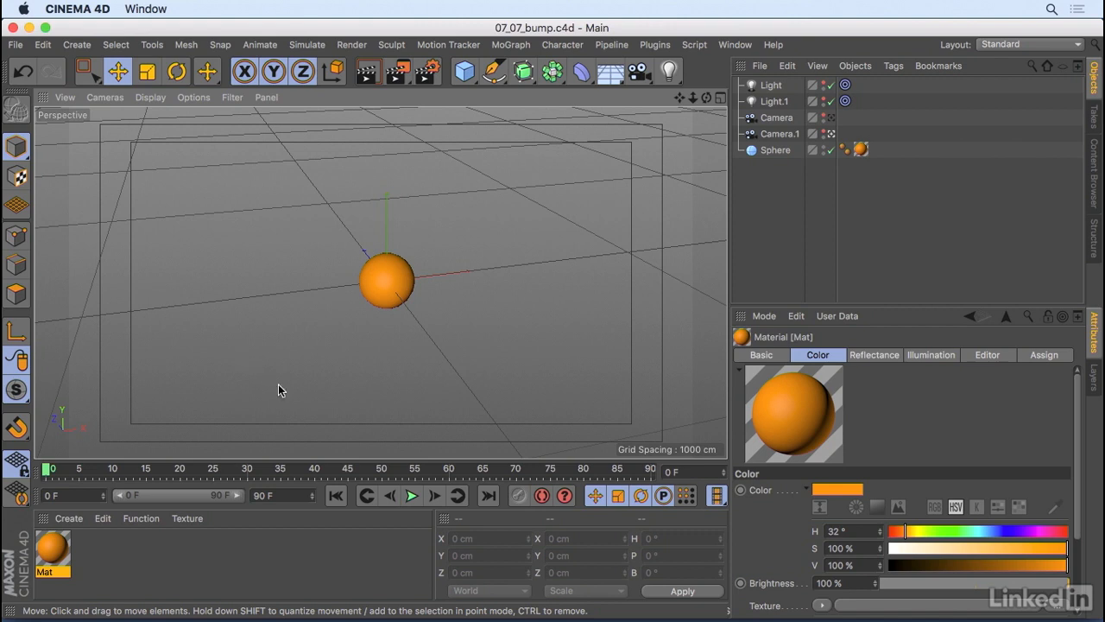
Step: Enable the Bump channel of the Mat material and load a Noise shader as its texture
double_click(50, 554)
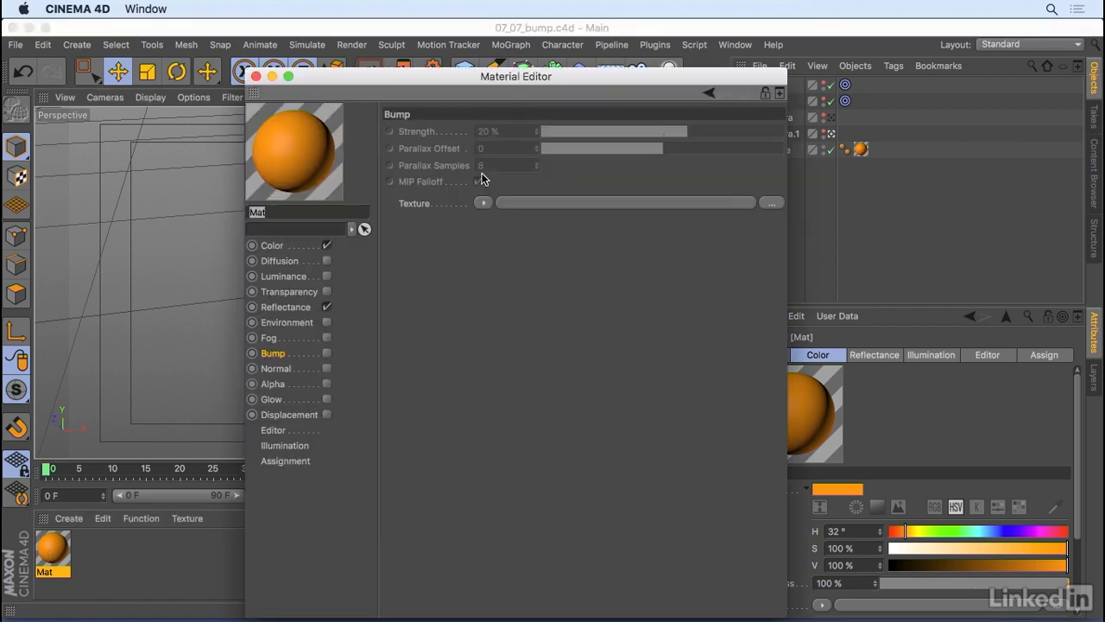
drag(567, 76, 594, 55)
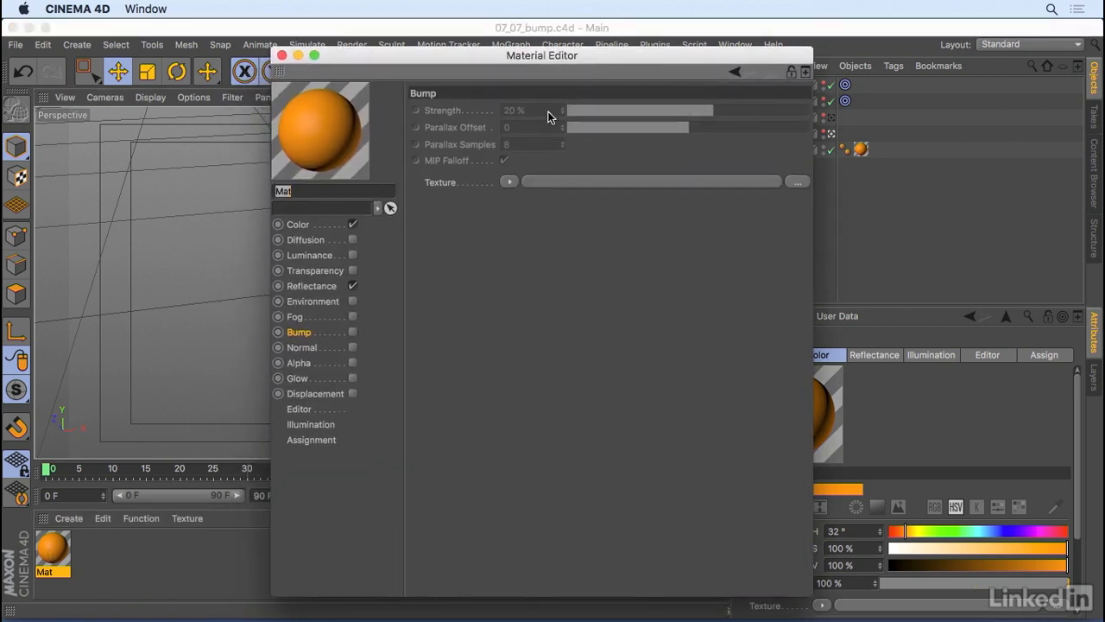
click(352, 332)
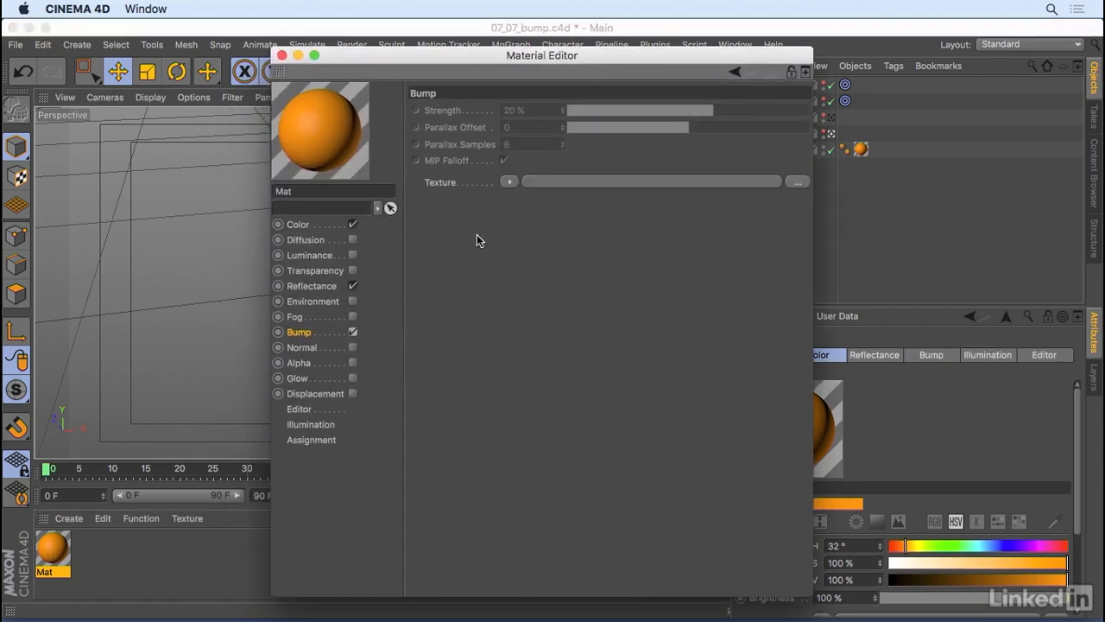
click(508, 182)
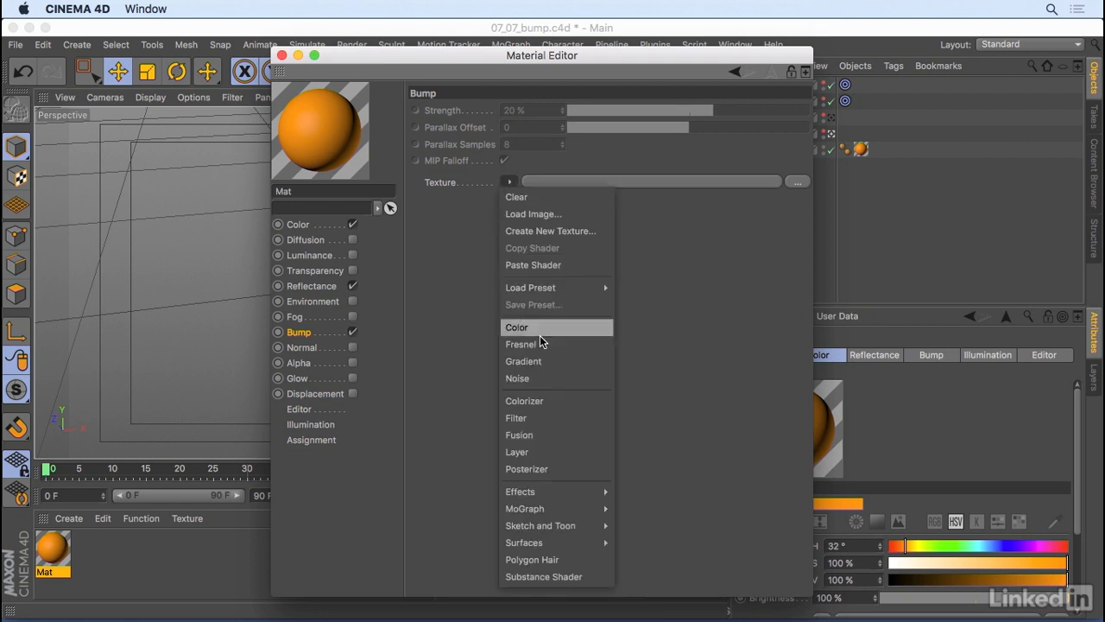
click(559, 378)
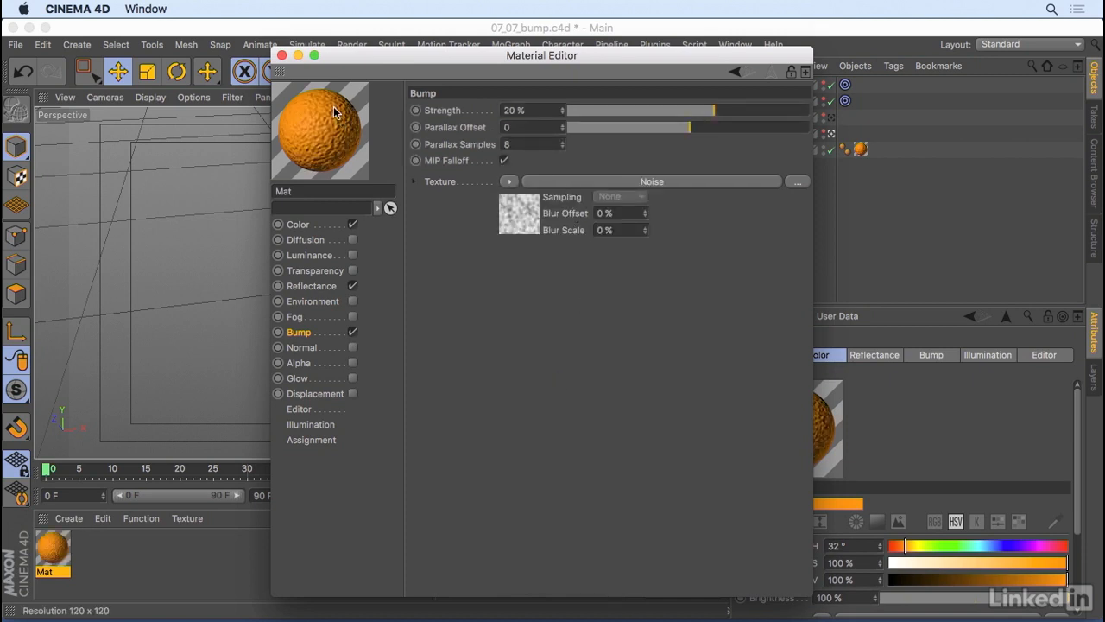
Step: Change the bump Noise shader's noise type to FBM and close the material's settings
drag(428, 58, 630, 63)
click(717, 191)
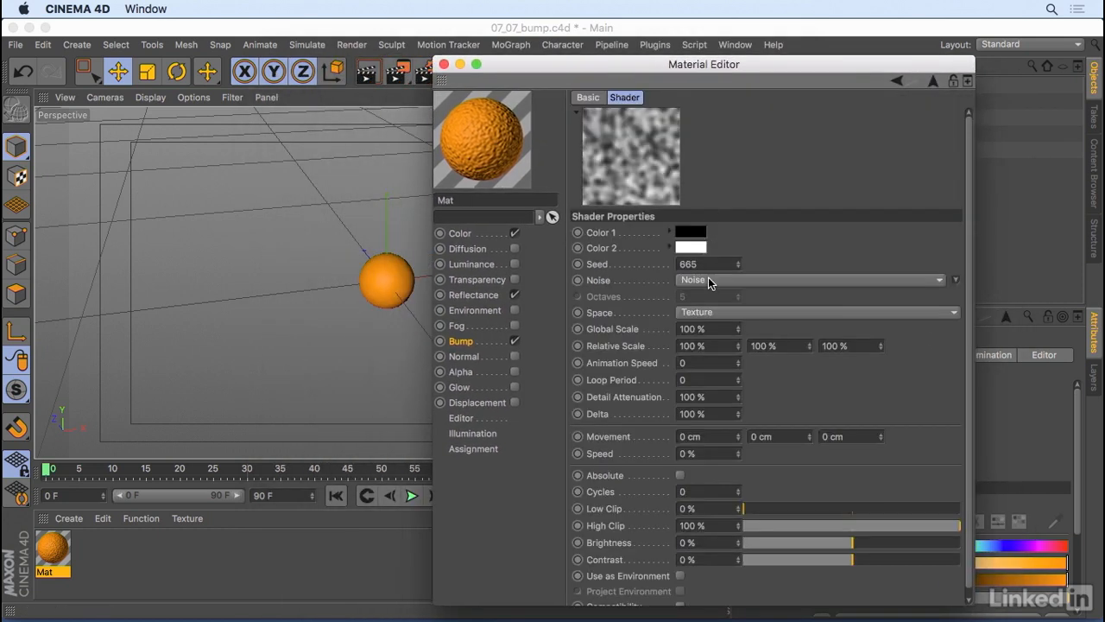
click(709, 278)
click(708, 212)
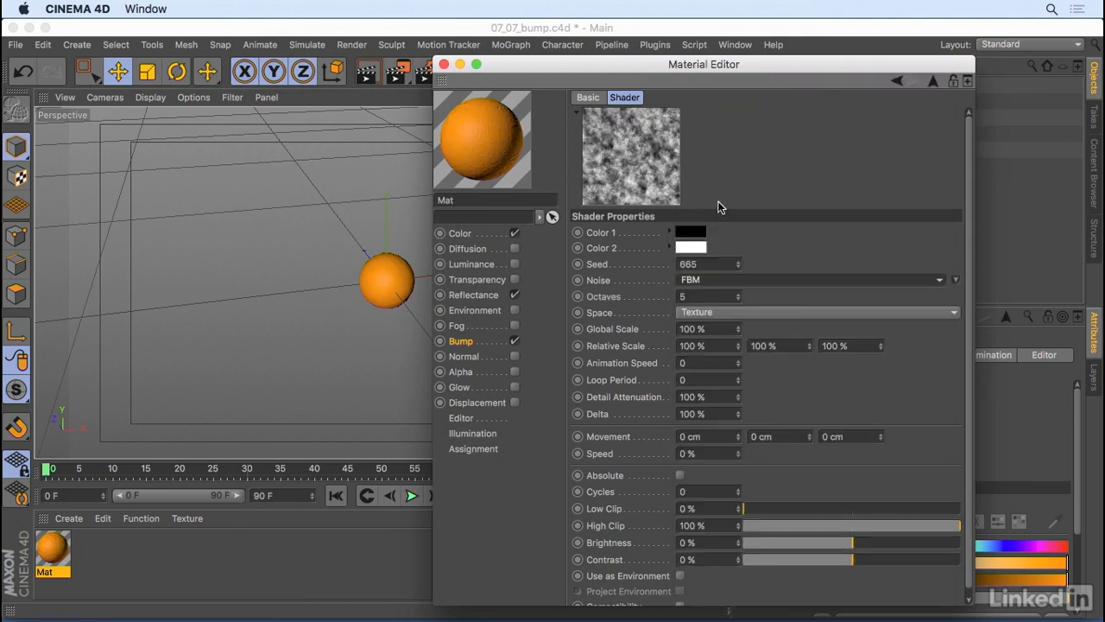
click(444, 64)
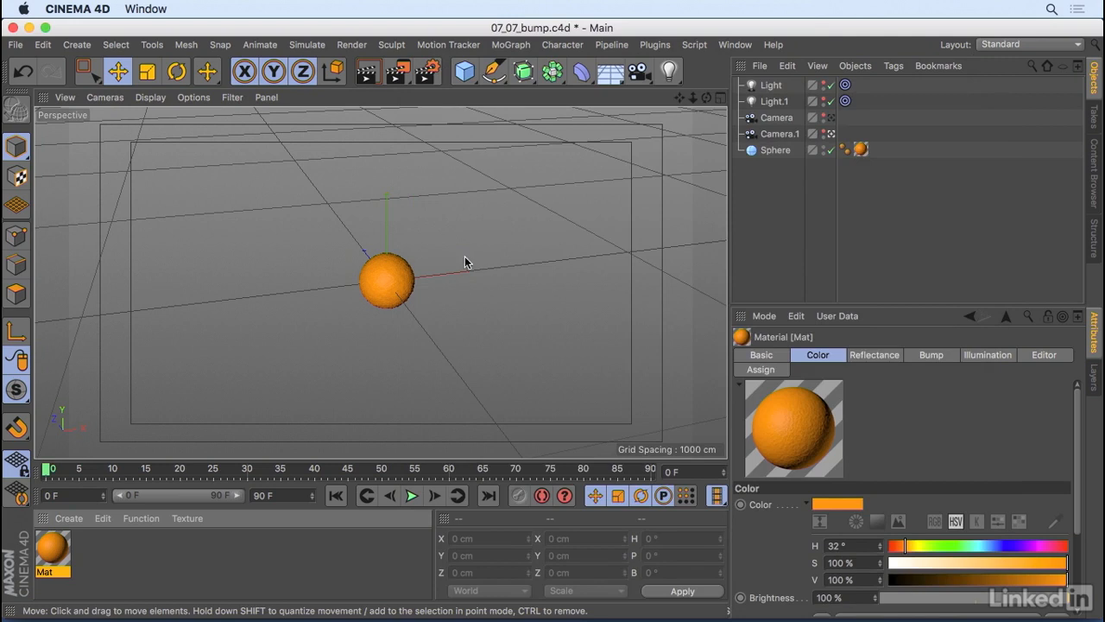
Step: Start an interactive render region over the sphere and look through the first Camera object
key(alt+r)
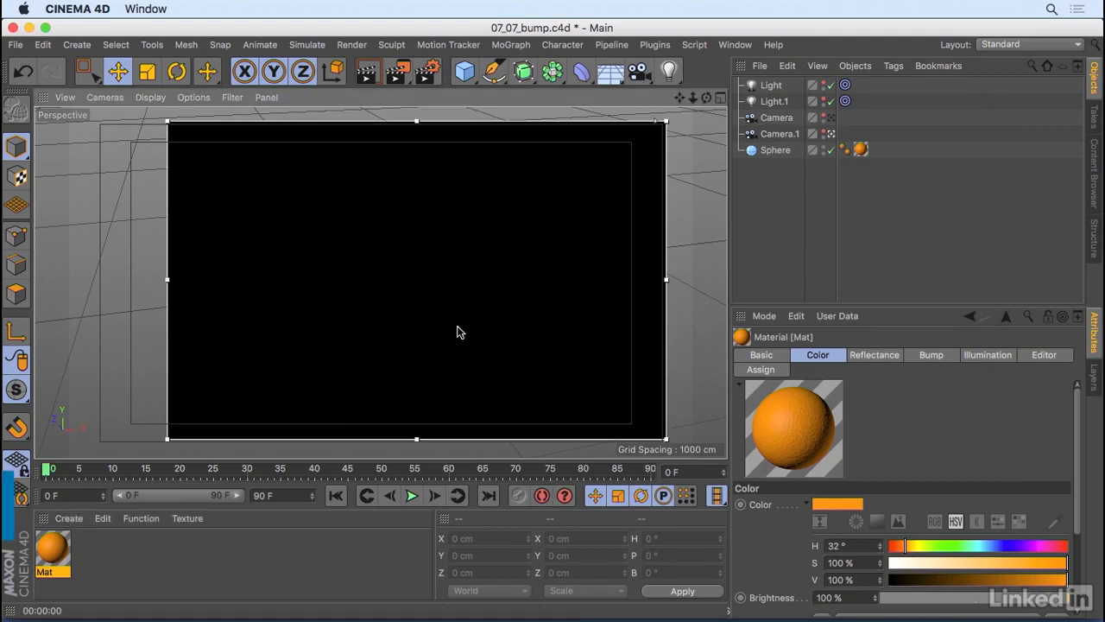
drag(430, 120, 409, 124)
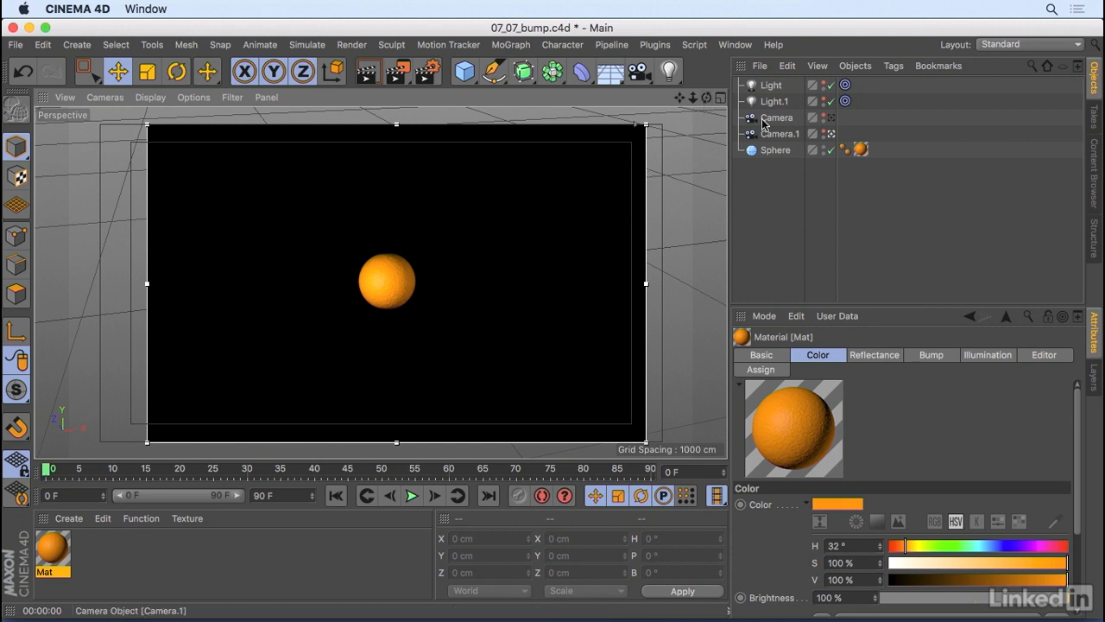
click(830, 118)
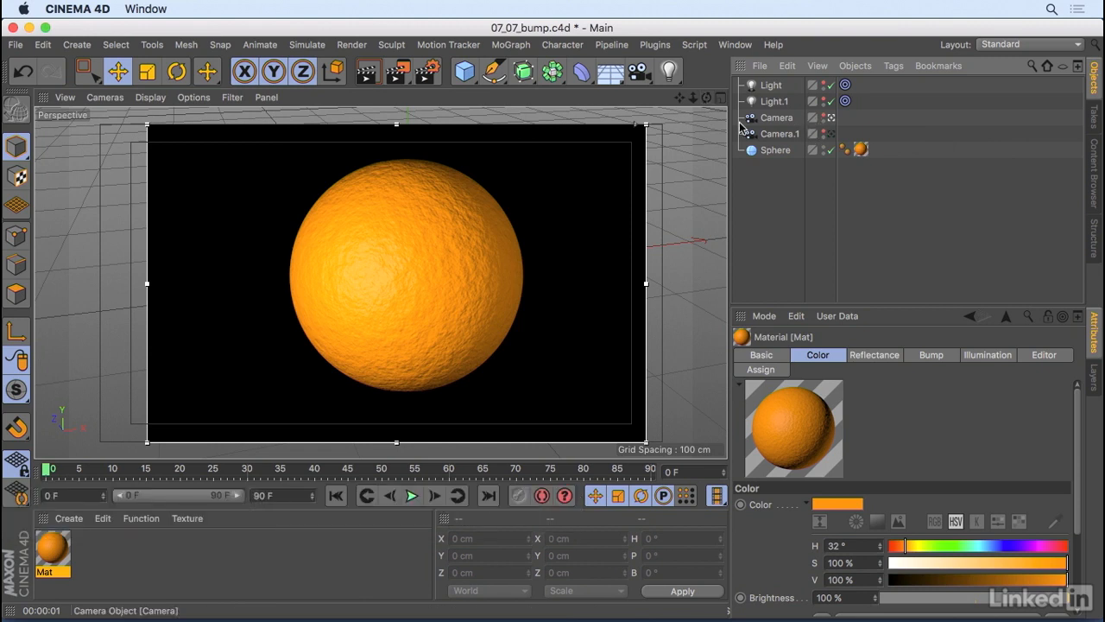
Step: Examine the sphere's rendered bump surface and its silhouette from several distances and angles
drag(430, 257, 471, 205)
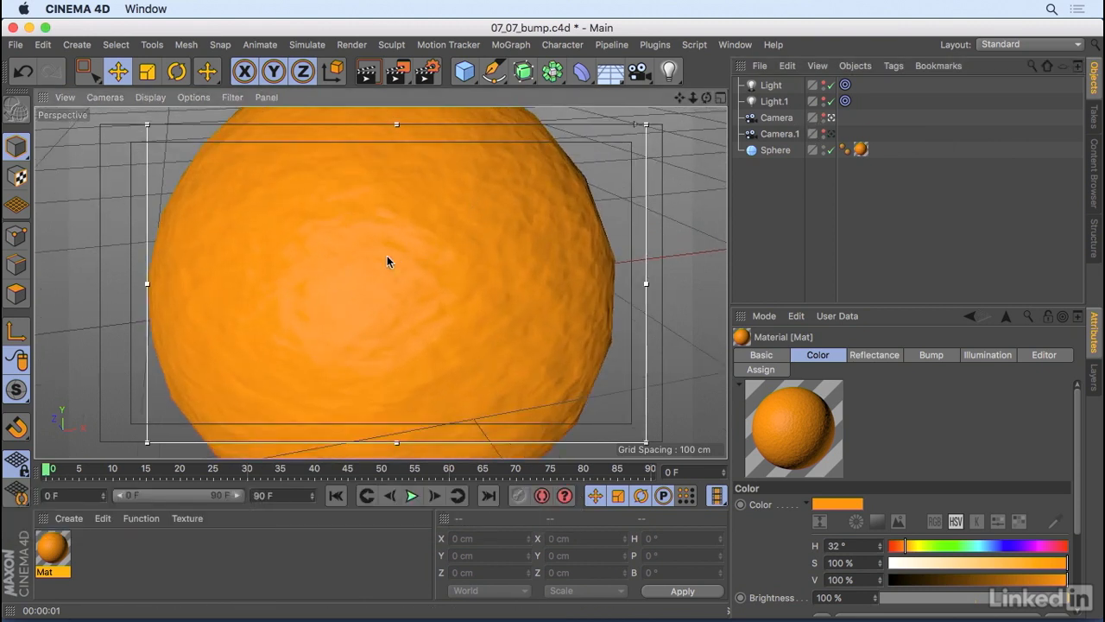
key(super+r)
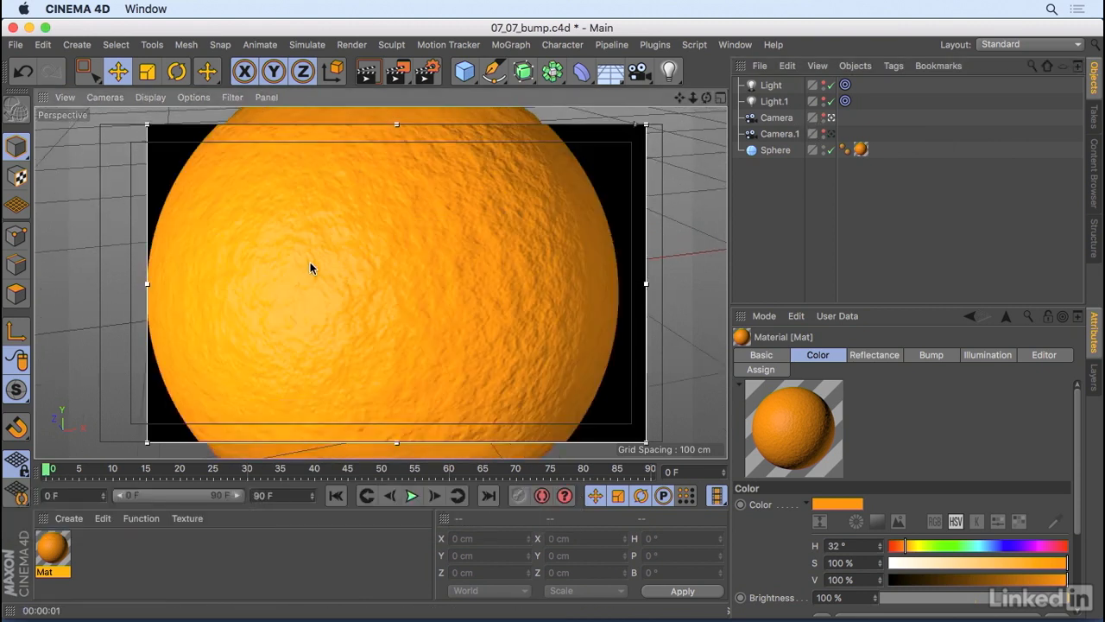
drag(310, 262, 384, 273)
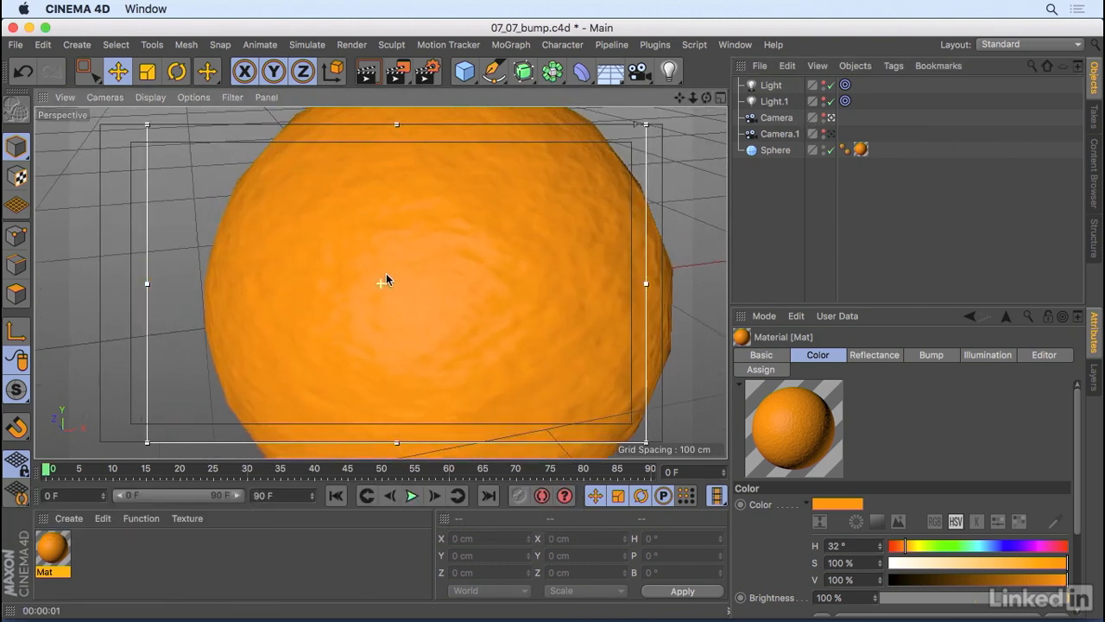
key(super+r)
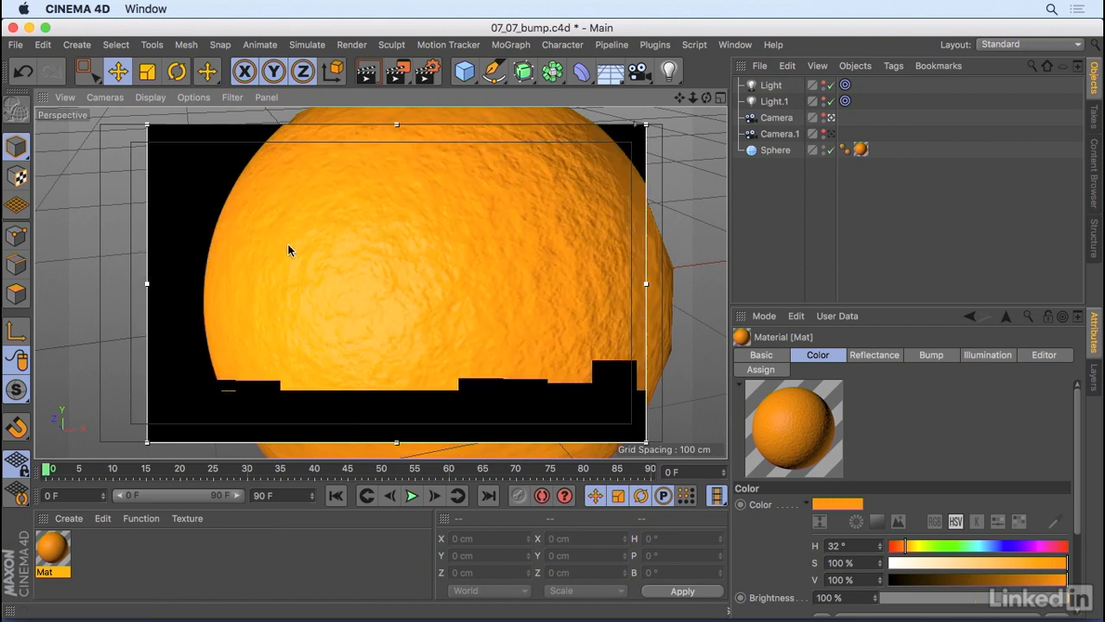
drag(288, 244, 311, 212)
key(super+r)
mouse_move(479, 254)
mouse_down()
mouse_move(427, 222)
mouse_move(523, 339)
mouse_move(478, 312)
mouse_up()
key(super+r)
key(super+r)
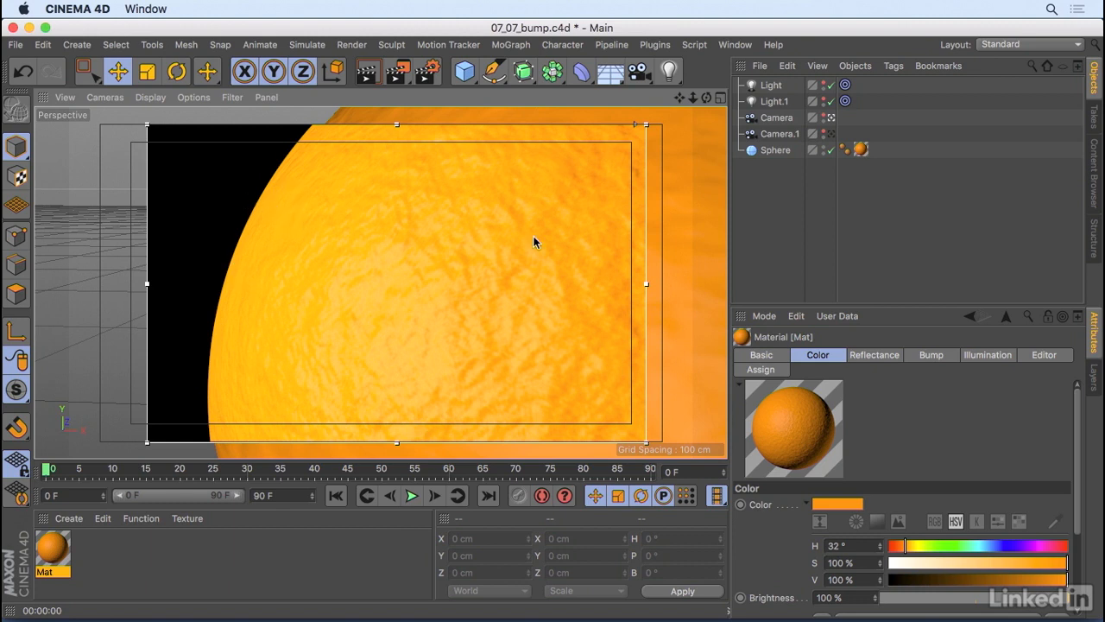
click(832, 133)
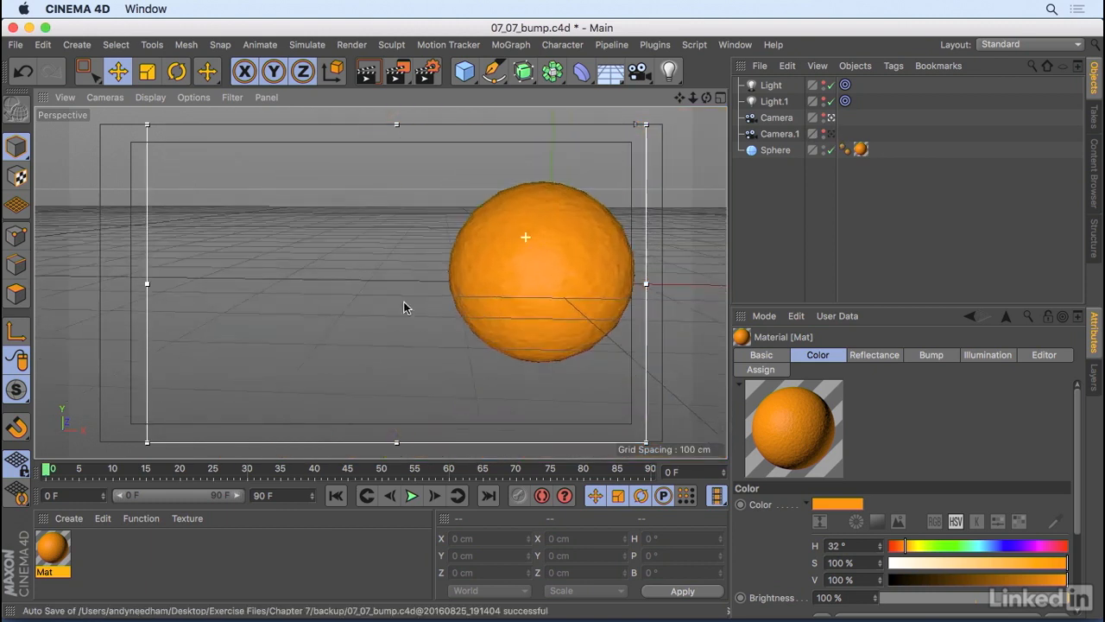
key(super+r)
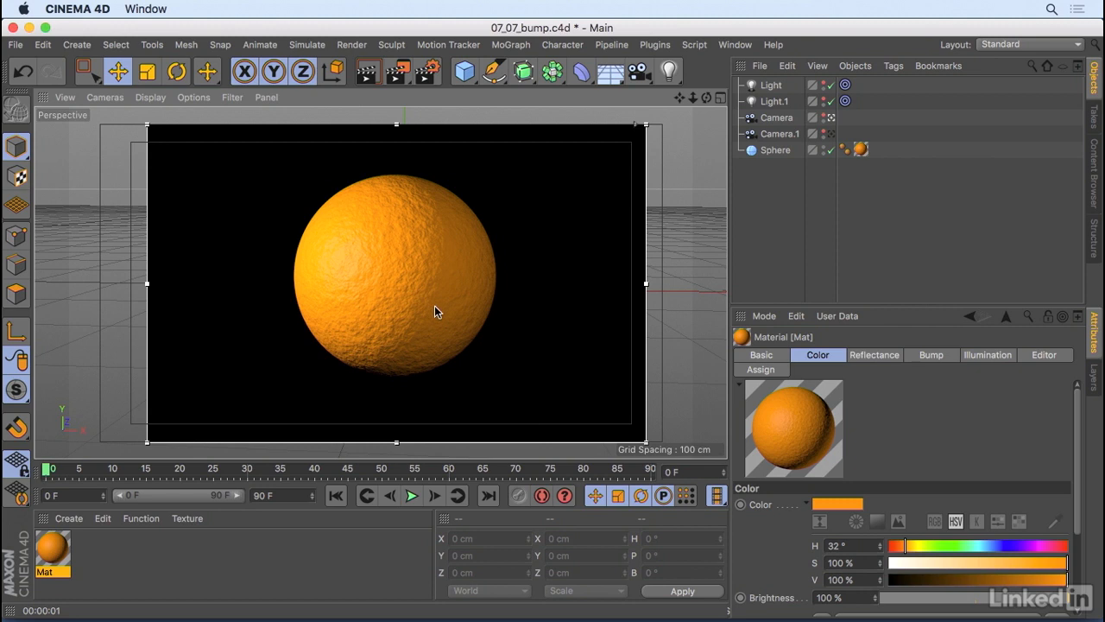
Step: Set the Mat material's bump Strength to 17% and its Parallax Offset to 37
double_click(52, 548)
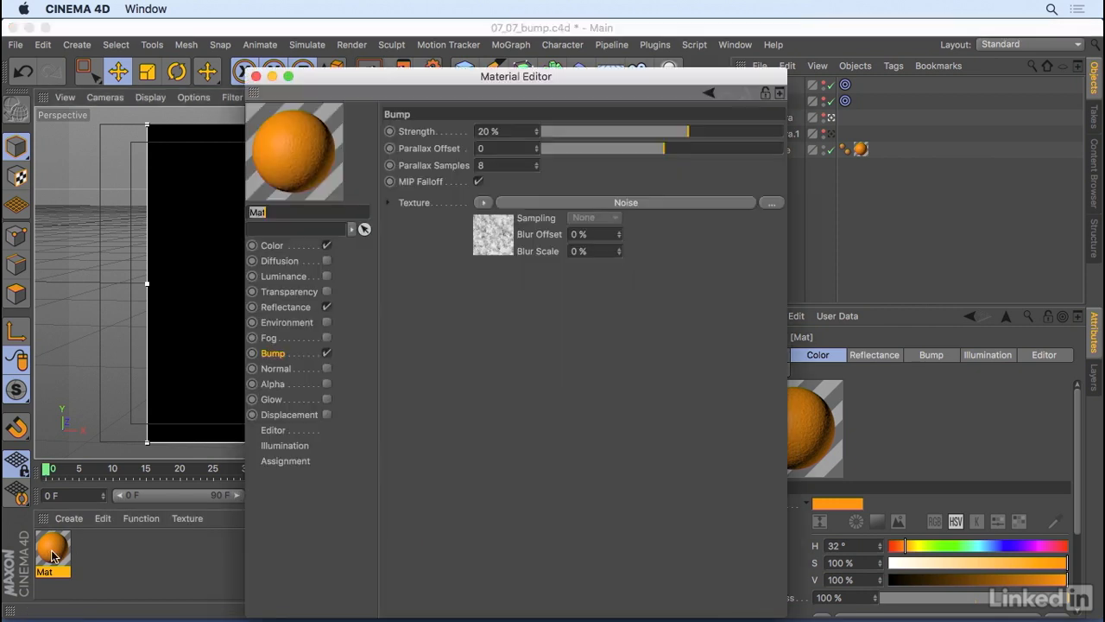
drag(669, 77, 911, 91)
click(916, 143)
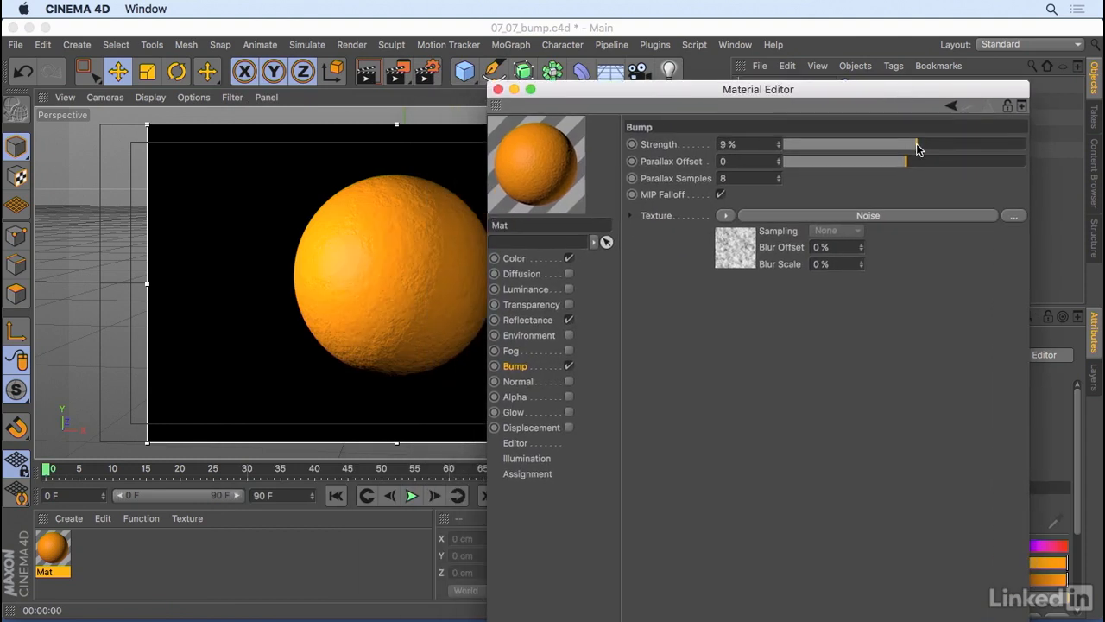
drag(915, 147, 926, 147)
drag(930, 165, 951, 160)
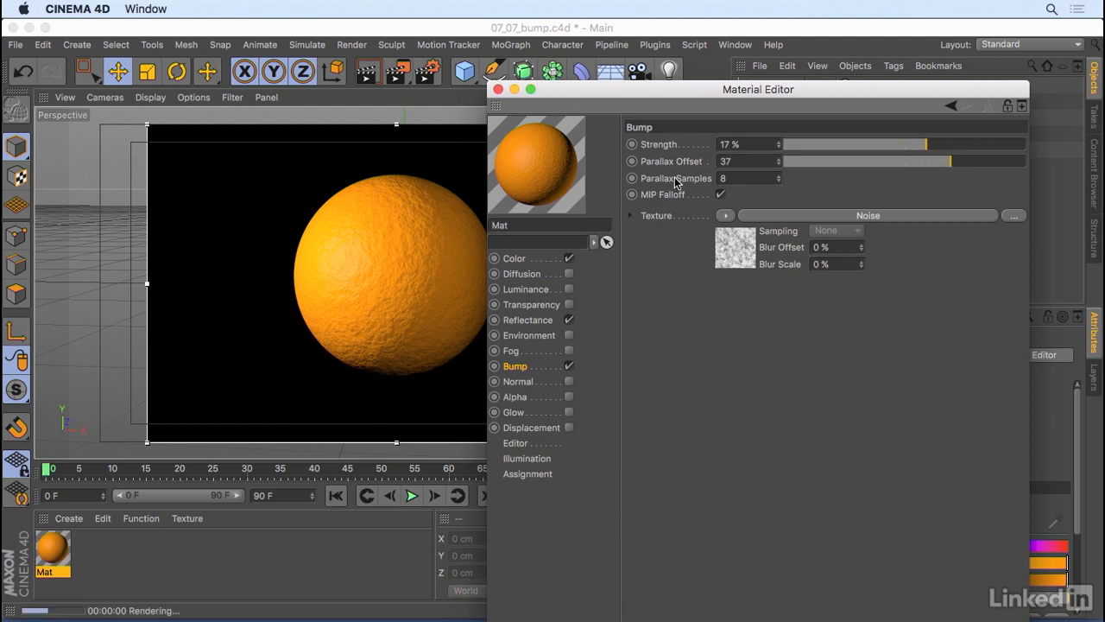
click(497, 90)
Step: Hide the grid in the perspective view around the rendered sphere
scroll(468, 254, up, 3)
key(ctrl+r)
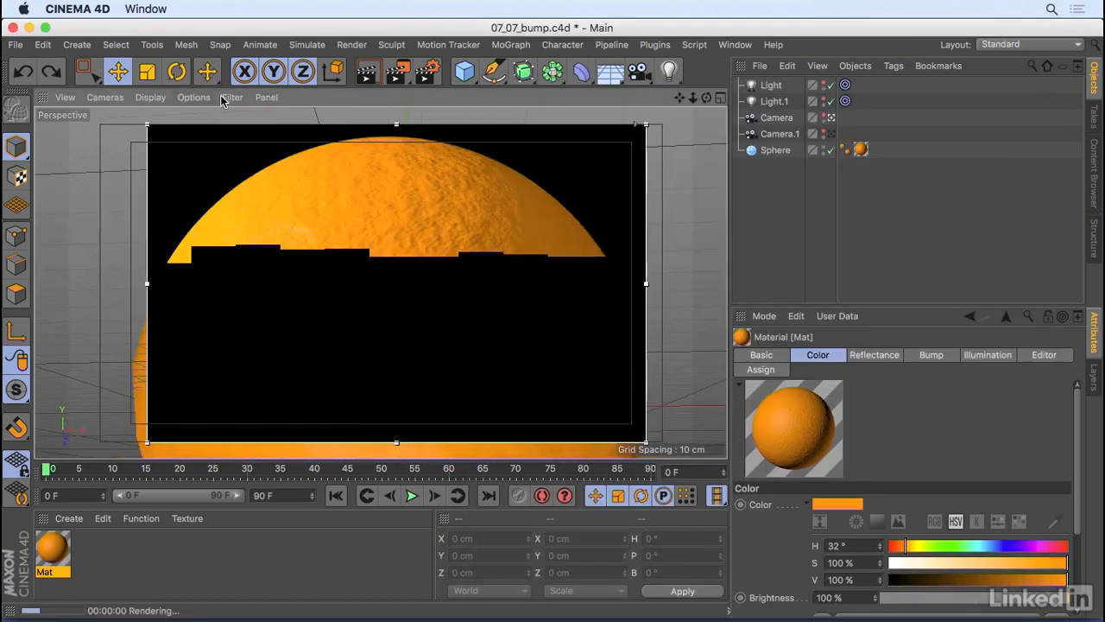
click(232, 97)
click(243, 285)
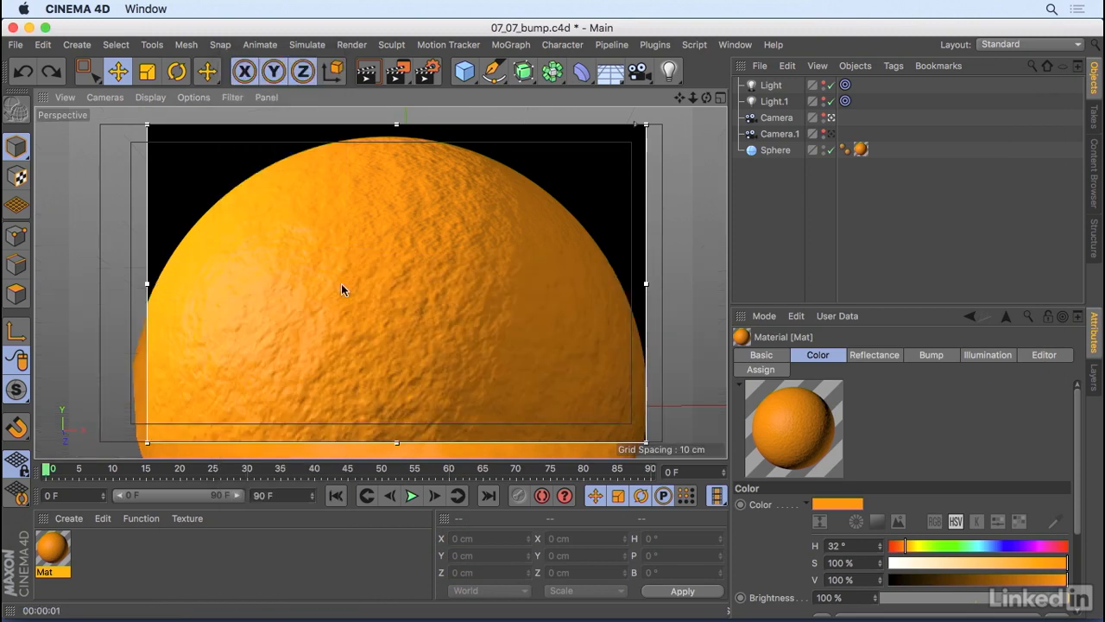
Step: Inspect the render of the sphere with the adjusted bump and parallax settings, both close up and from farther away
alt+middle_drag(341, 271, 415, 267)
key(ctrl+r)
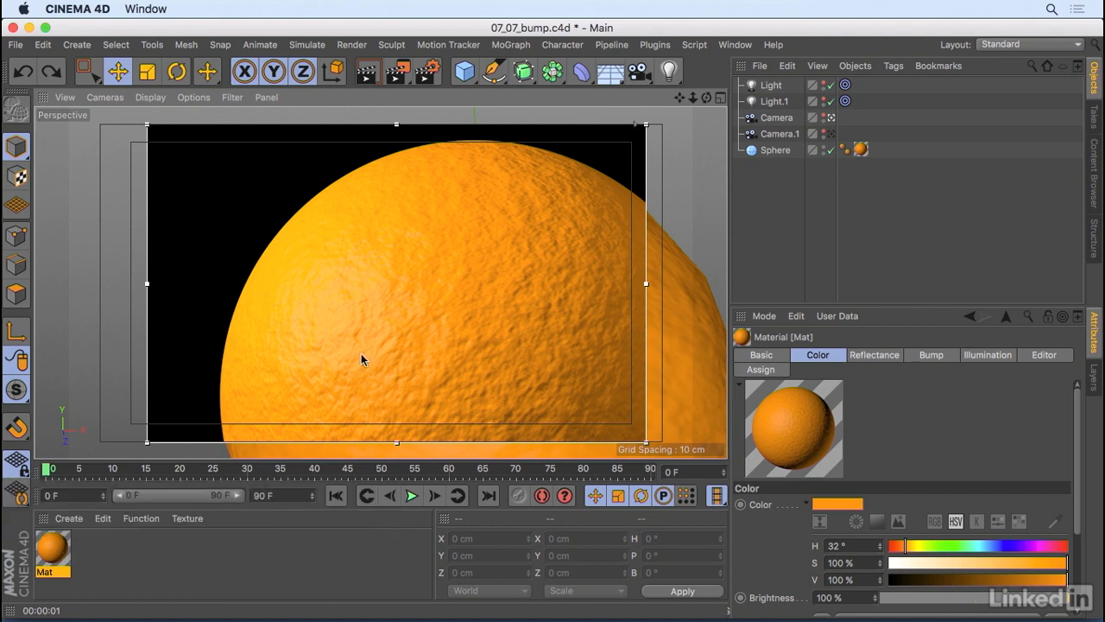
alt+right_drag(448, 302, 405, 354)
alt+middle_drag(406, 354, 381, 275)
alt+right_drag(485, 242, 480, 297)
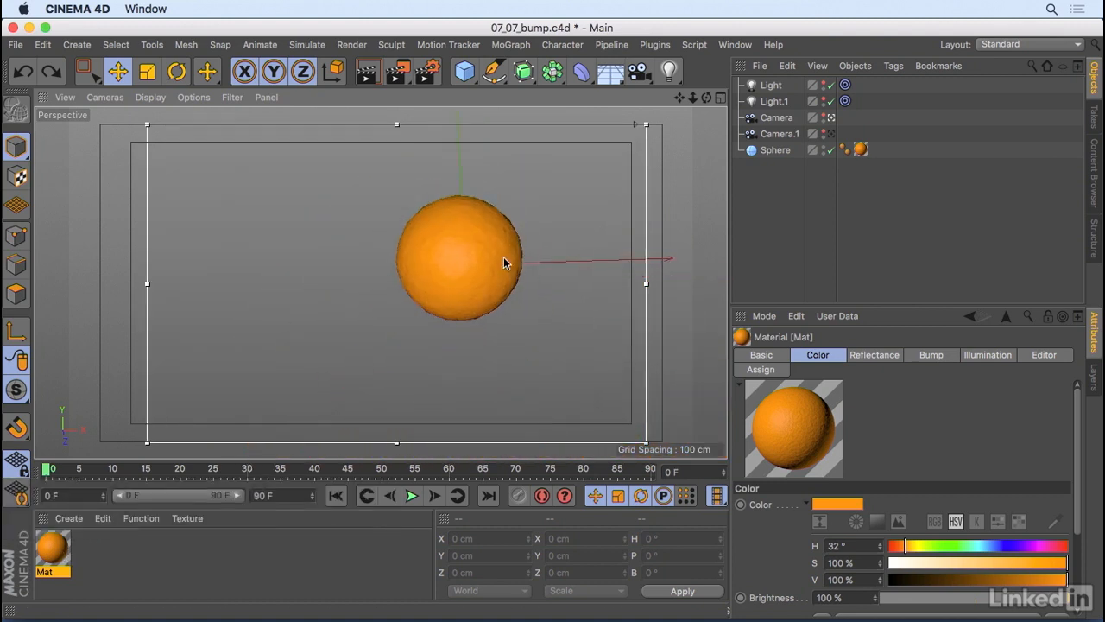
key(super+r)
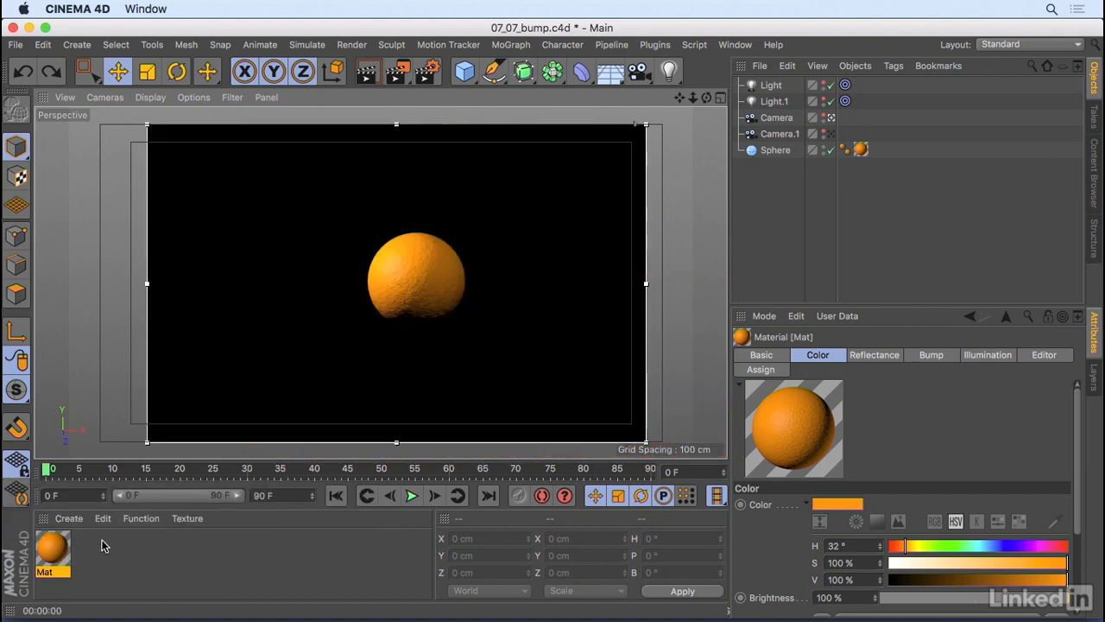
Step: Copy the Noise shader from the Mat material's Bump channel
double_click(54, 547)
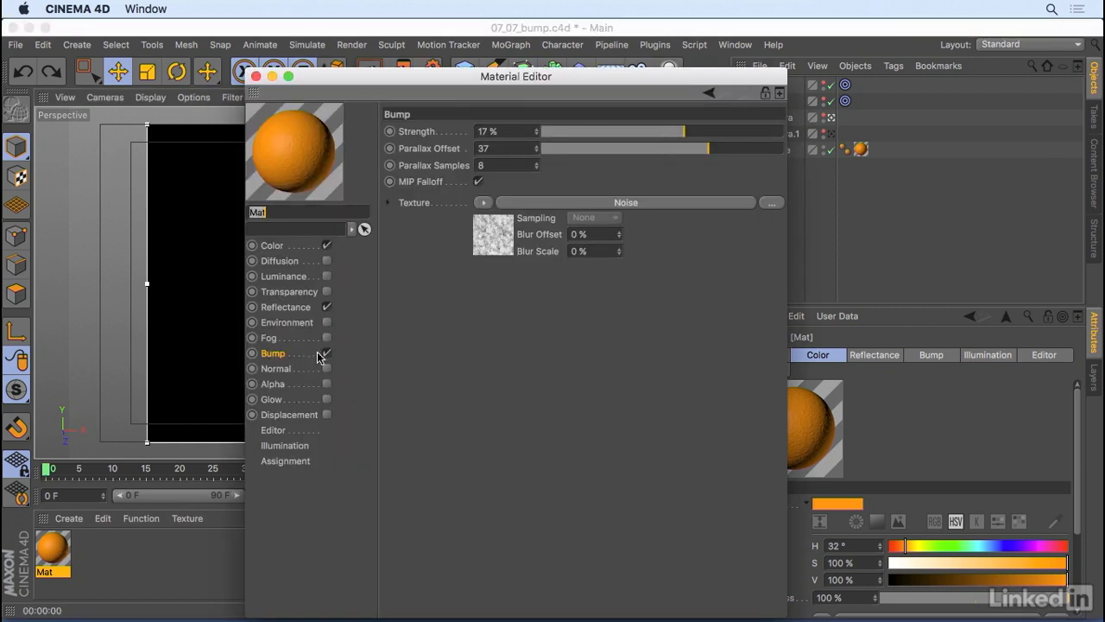
right_click(428, 203)
click(481, 269)
Step: Disable the Mat material's Bump channel and enable its Normal channel, keeping the rendered sphere in view
click(327, 353)
click(278, 369)
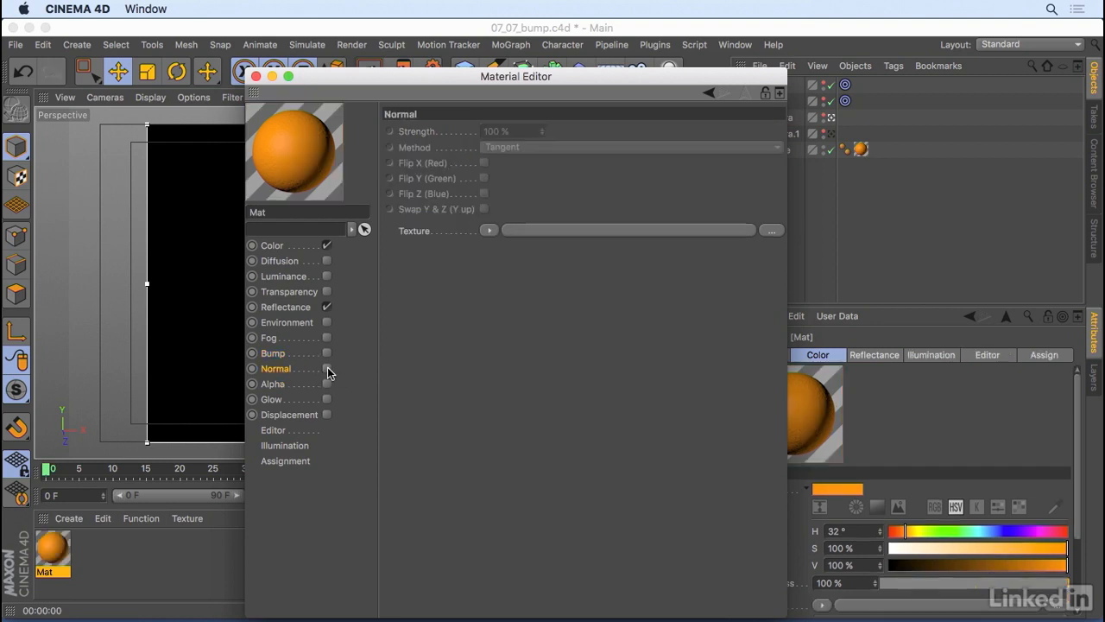
click(328, 368)
drag(472, 77, 727, 57)
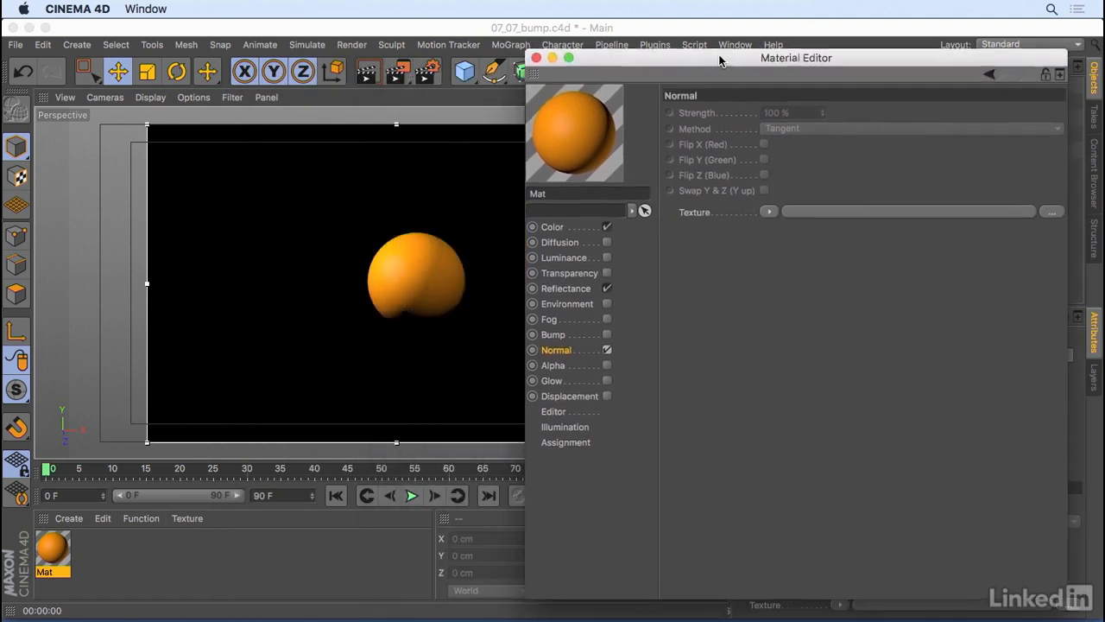
Step: Load the Normalizer effect as the Normal channel's texture
click(768, 212)
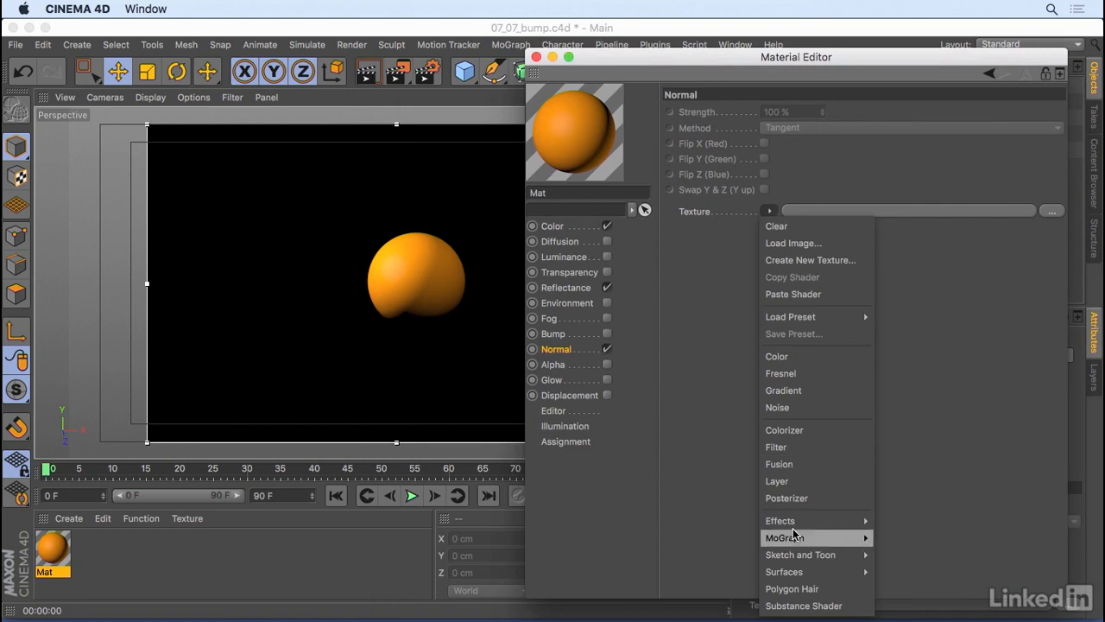
mouse_move(792, 521)
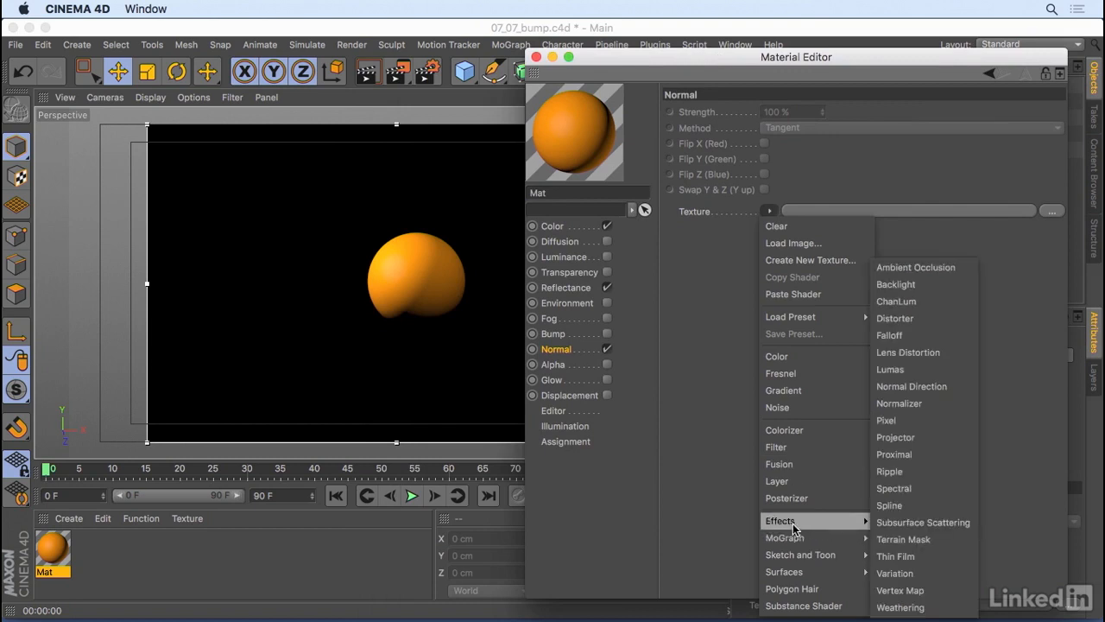
click(898, 403)
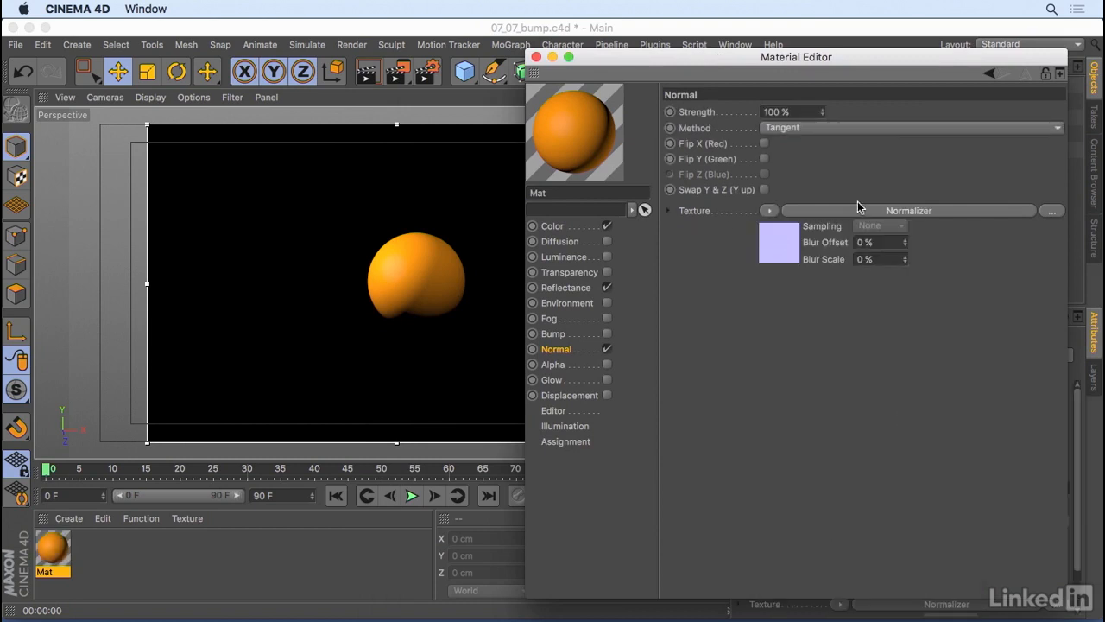
Step: Paste the copied Noise shader into the Normalizer's texture and open the noise's shader properties
click(852, 210)
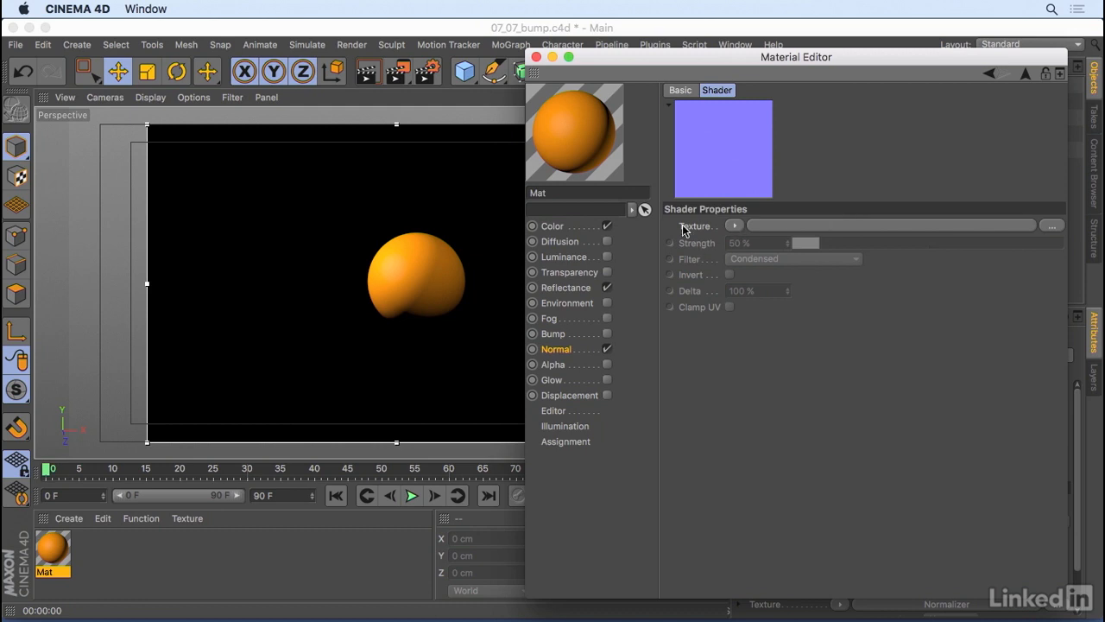
right_click(682, 225)
click(725, 291)
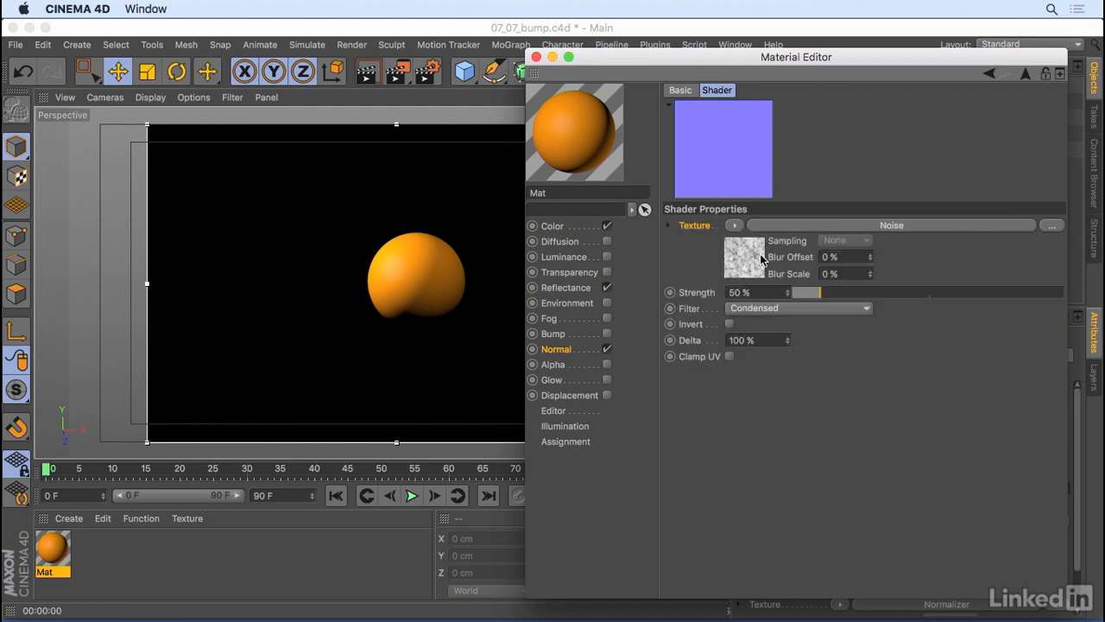
click(814, 224)
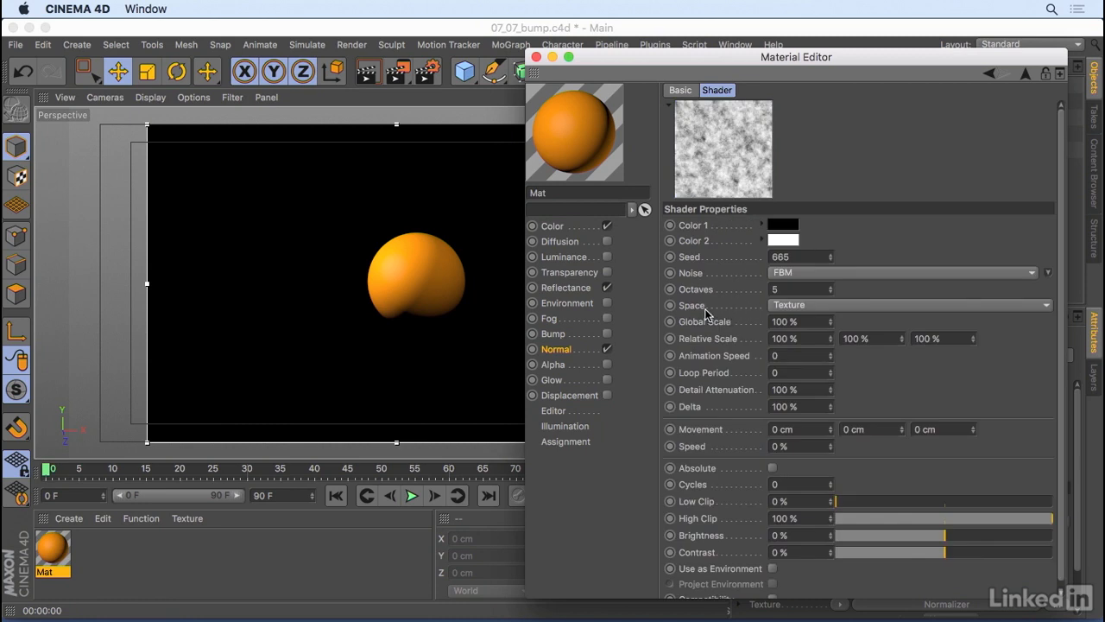
Step: Set the noise's Space to UV (2D) and return to the Normalizer's shader properties
click(818, 304)
click(819, 320)
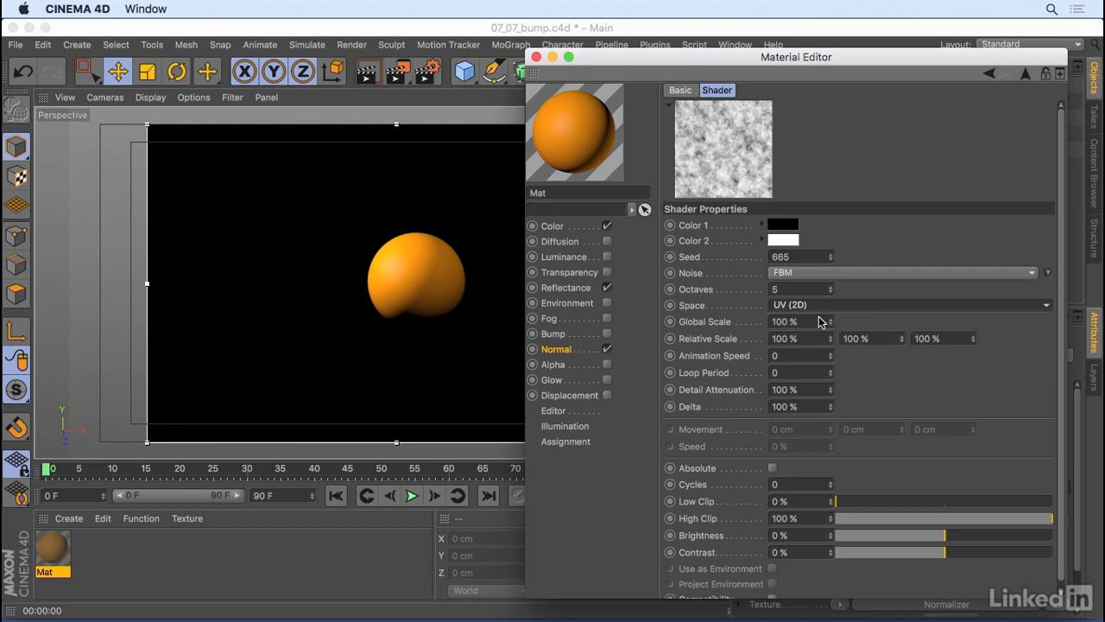
click(1024, 74)
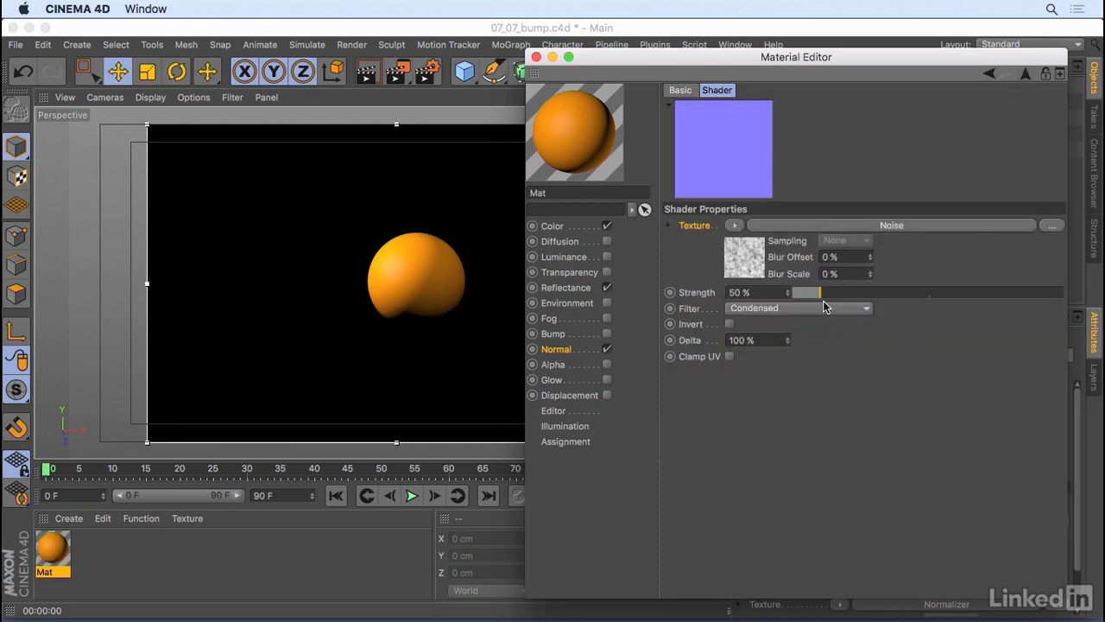
Step: Raise the Normalizer's Strength to 228 % and set its Filter to Sobel 4x
drag(825, 295, 883, 295)
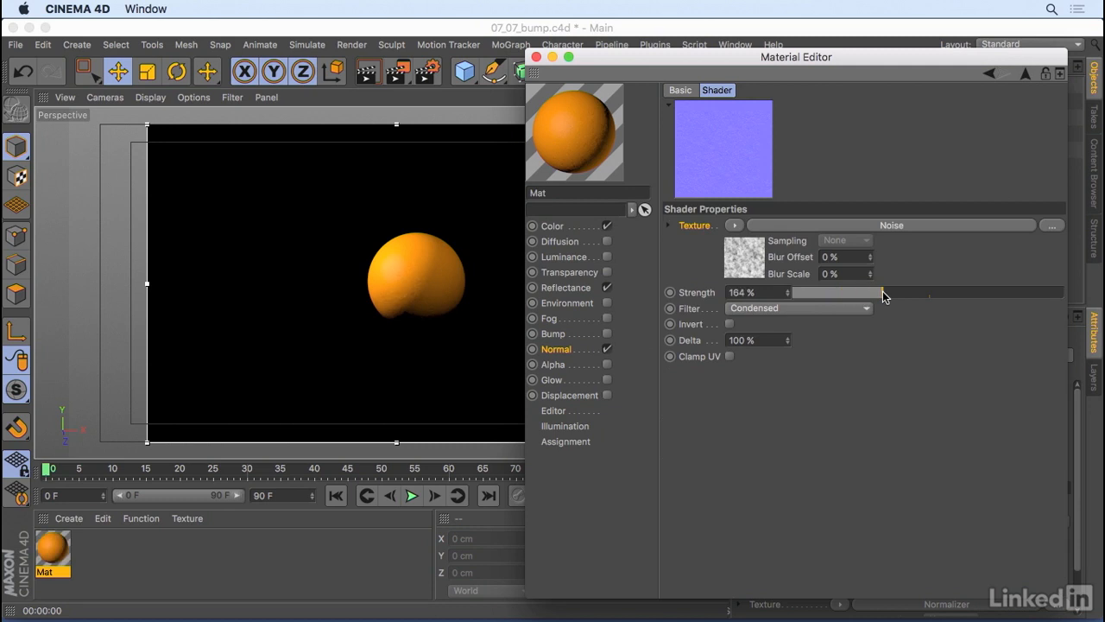
drag(882, 293, 917, 294)
click(805, 309)
click(791, 357)
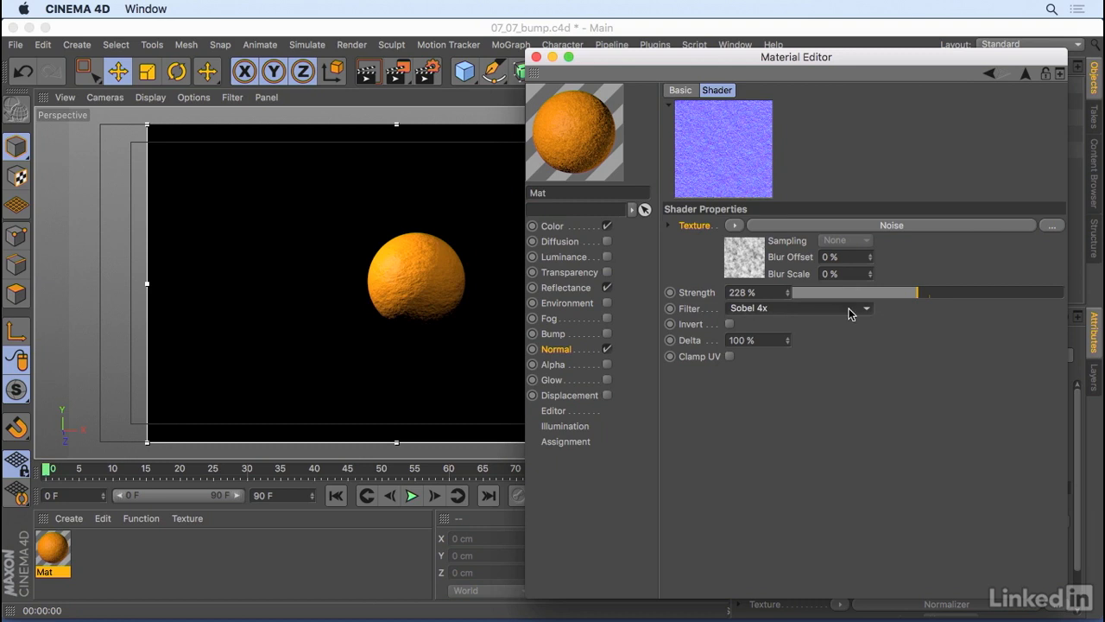
Step: Switch the Normalizer's filter to a softer option and close the material's settings window
click(802, 313)
click(797, 336)
click(536, 57)
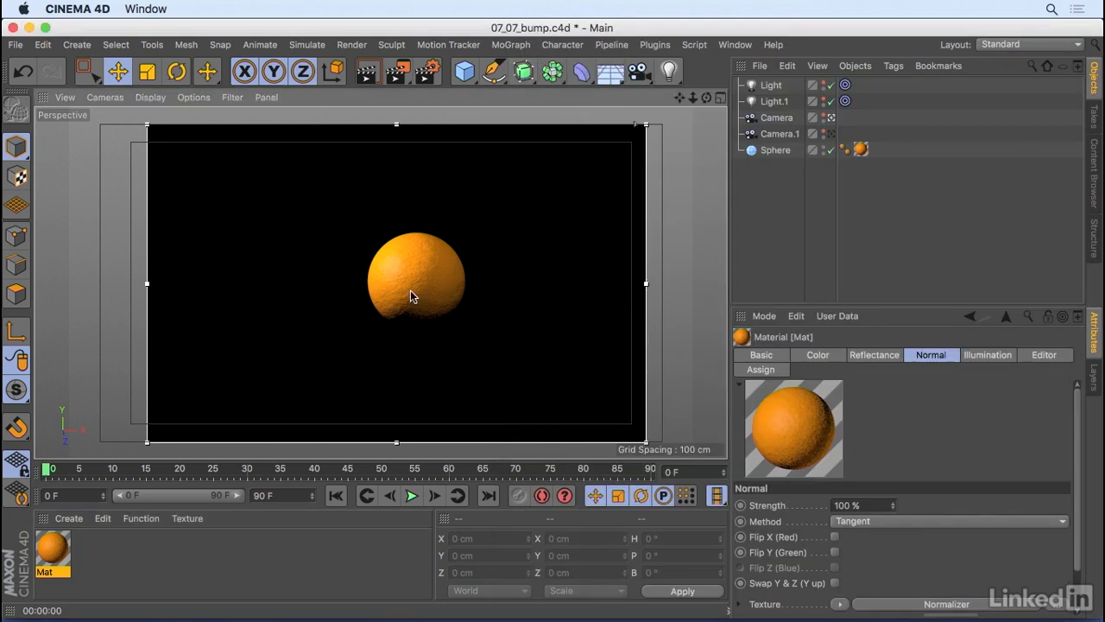
Step: Inspect the sphere's normal-mapped relief in viewport renders from several angles and distances, including its silhouette edge
alt+right_drag(389, 300, 471, 238)
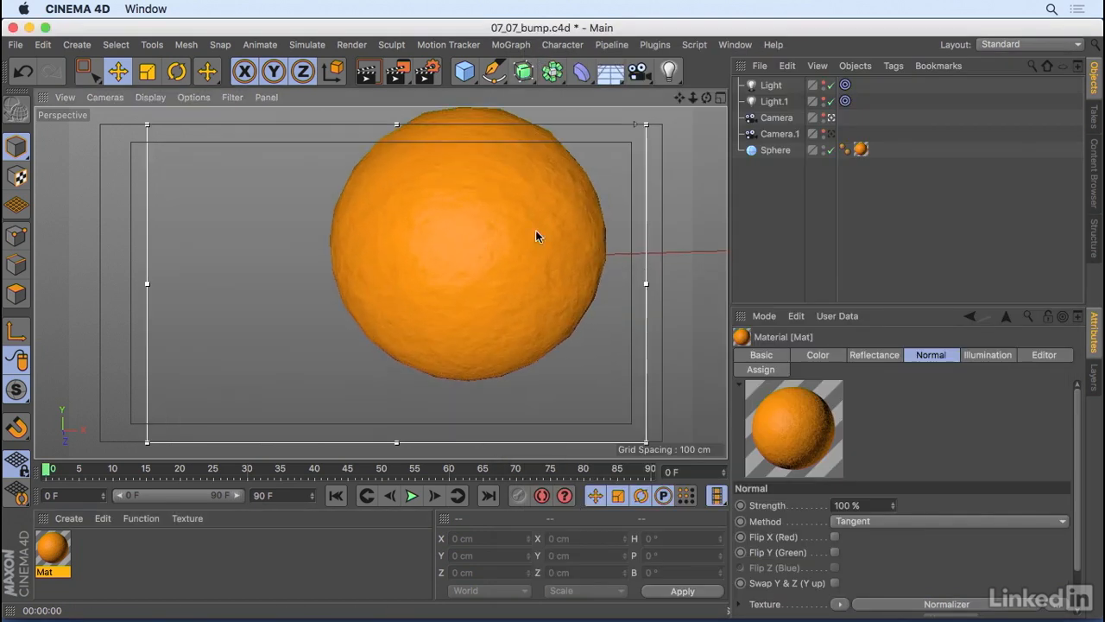
alt+middle_drag(555, 232, 529, 282)
key(super+r)
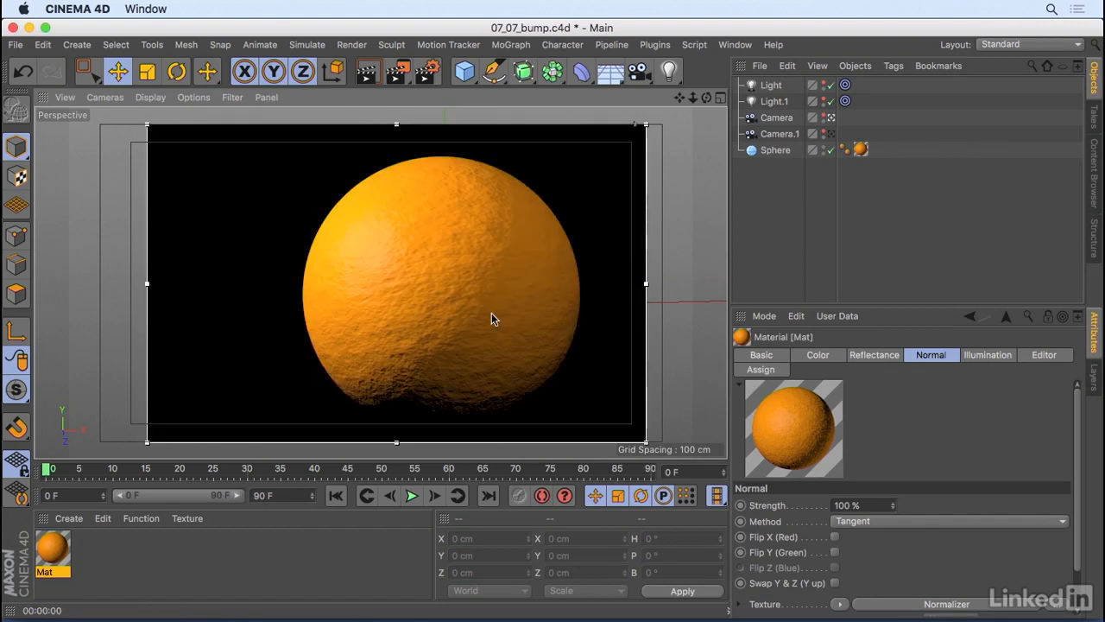
mouse_move(530, 264)
alt+mouse_down()
mouse_move(446, 279)
mouse_move(477, 304)
mouse_move(428, 267)
mouse_move(439, 281)
mouse_move(433, 335)
alt+mouse_up()
key(super+r)
key(super+r)
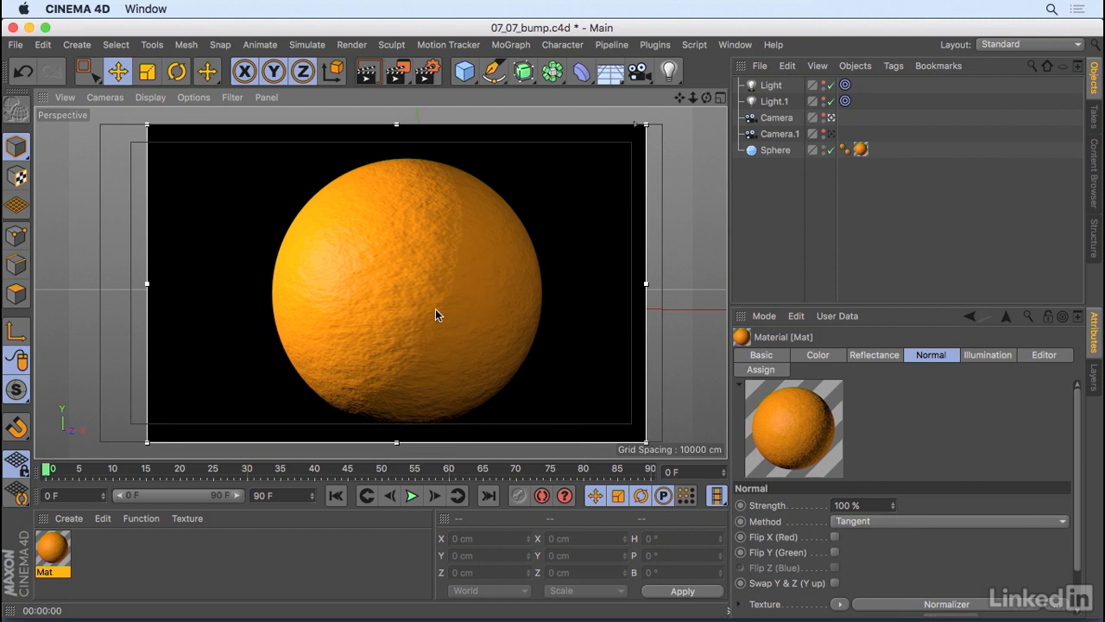
alt+drag(407, 289, 481, 237)
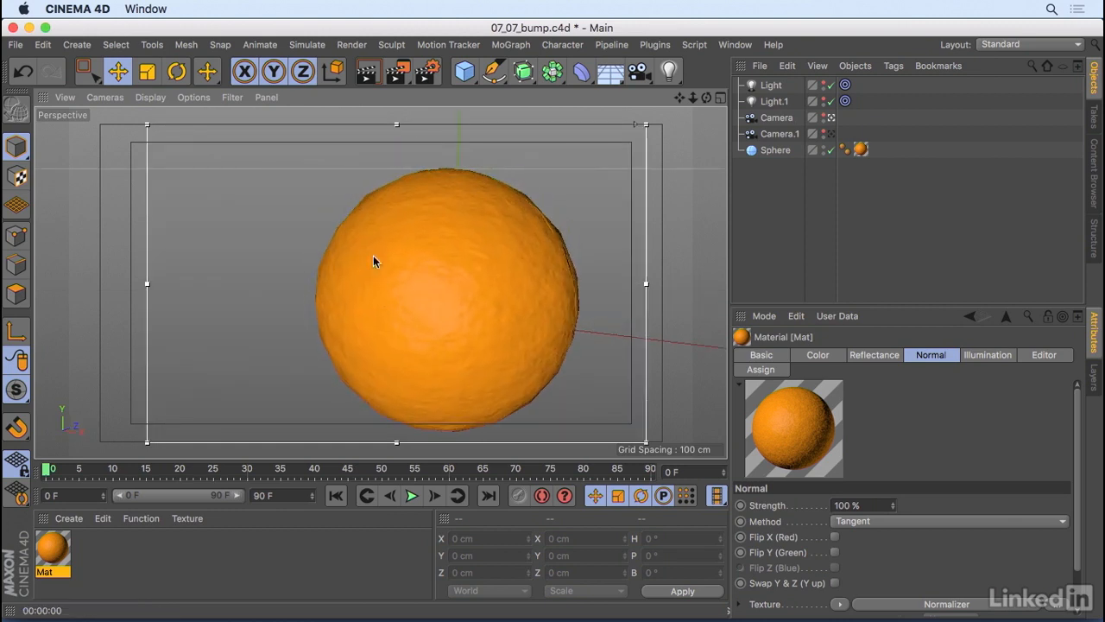
alt+right_drag(373, 256, 451, 208)
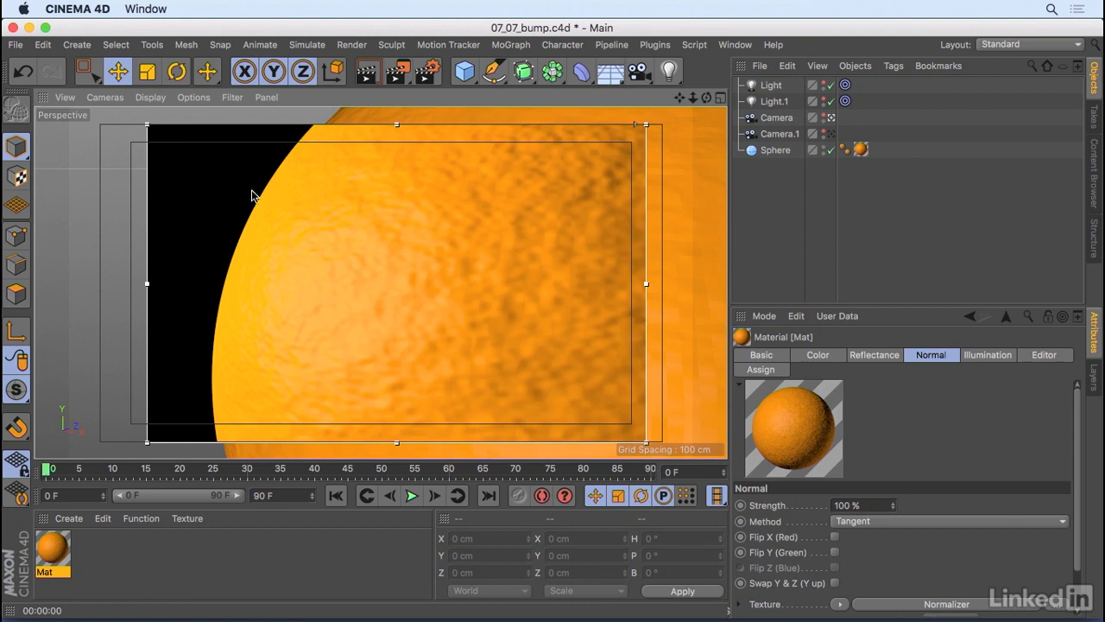
alt+right_drag(532, 230, 526, 290)
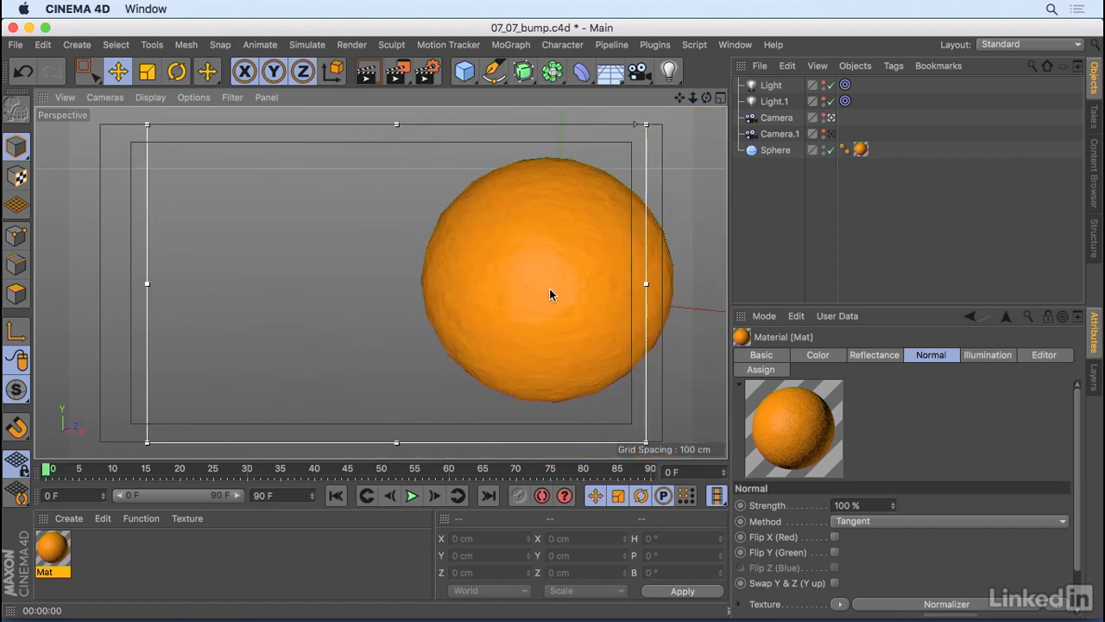
alt+middle_drag(527, 291, 402, 274)
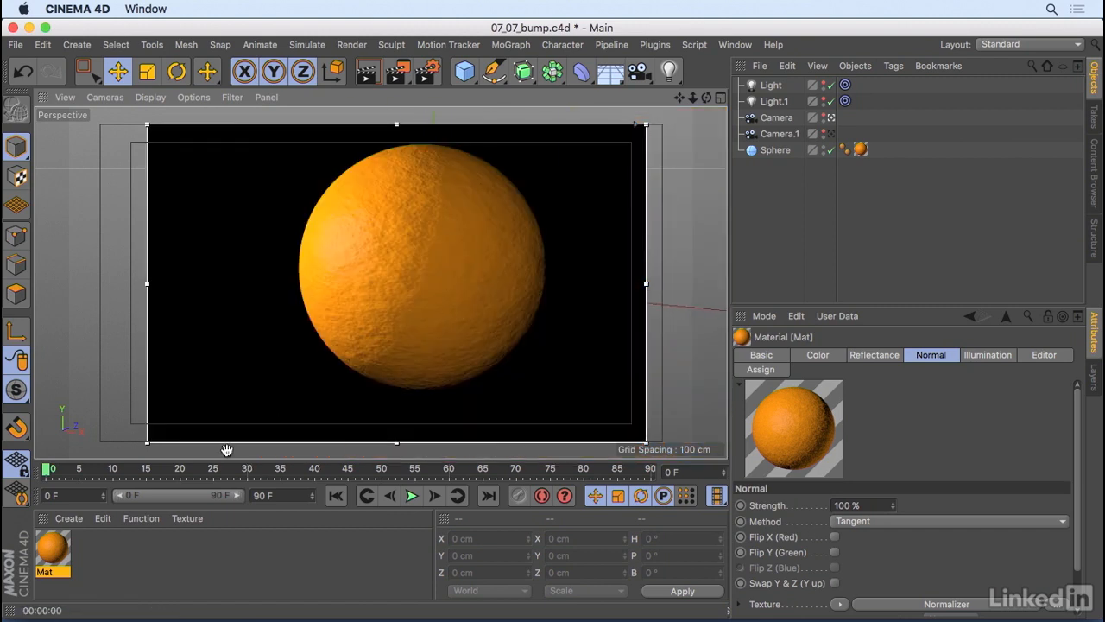
Step: Disable the Mat material's Normal channel and enable its Displacement channel
double_click(54, 552)
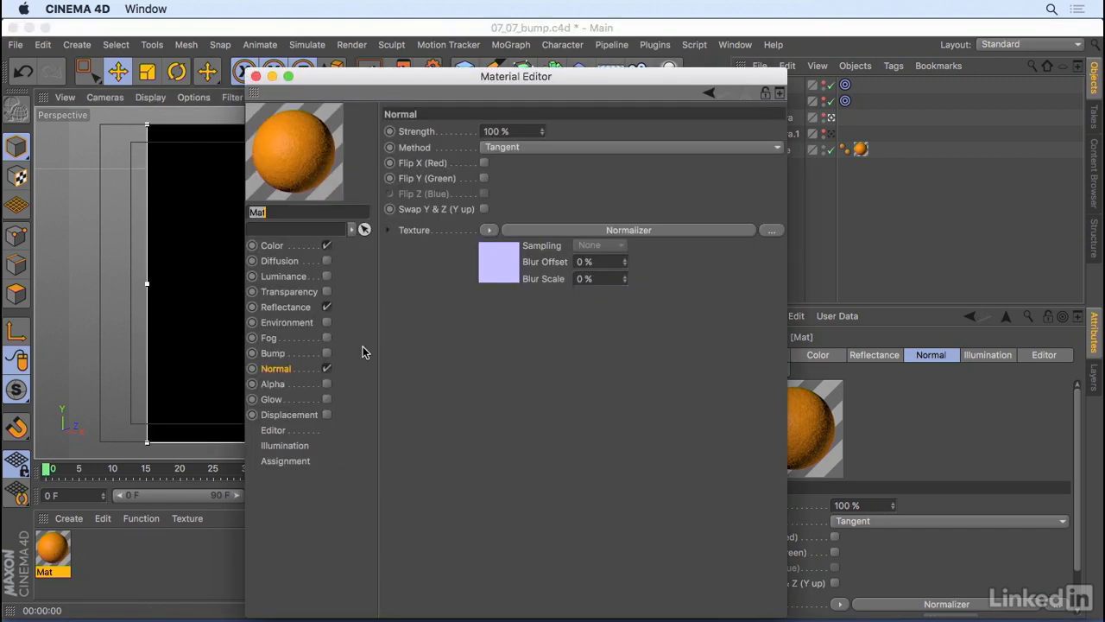
click(328, 368)
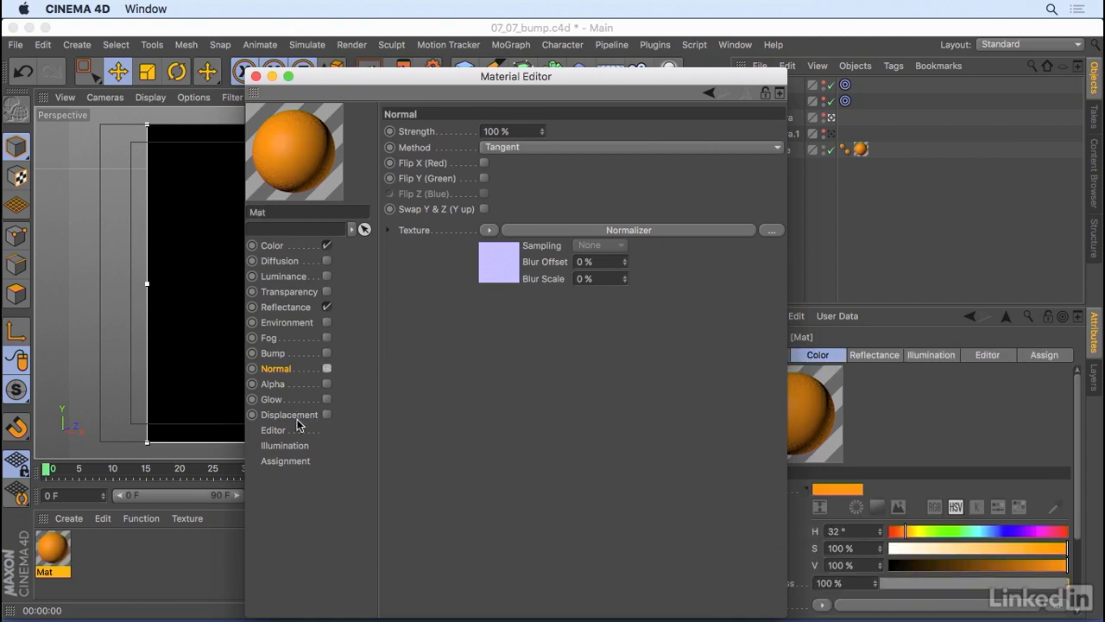
click(279, 432)
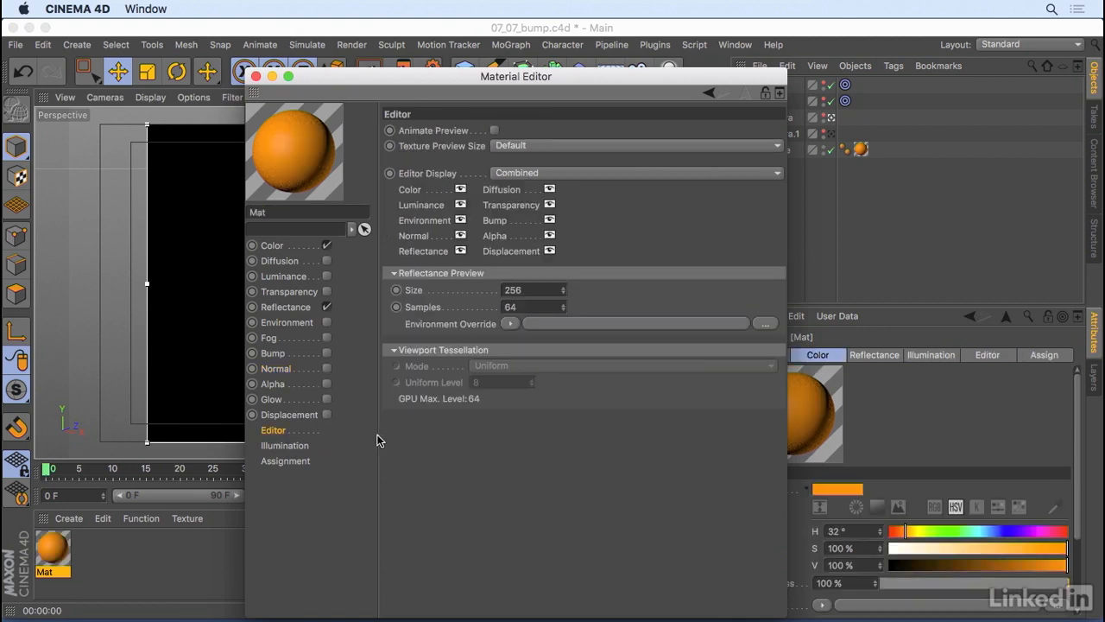
click(326, 416)
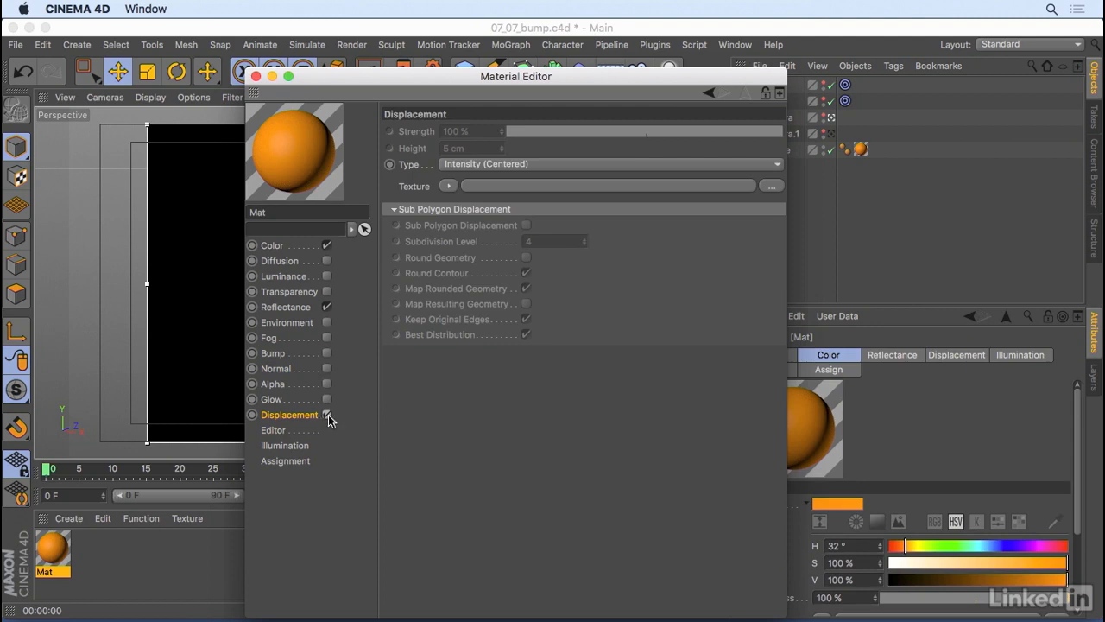
Step: Show the Mat material's viewport tessellation settings beside the sphere and enable Tessellation in the perspective view
click(279, 432)
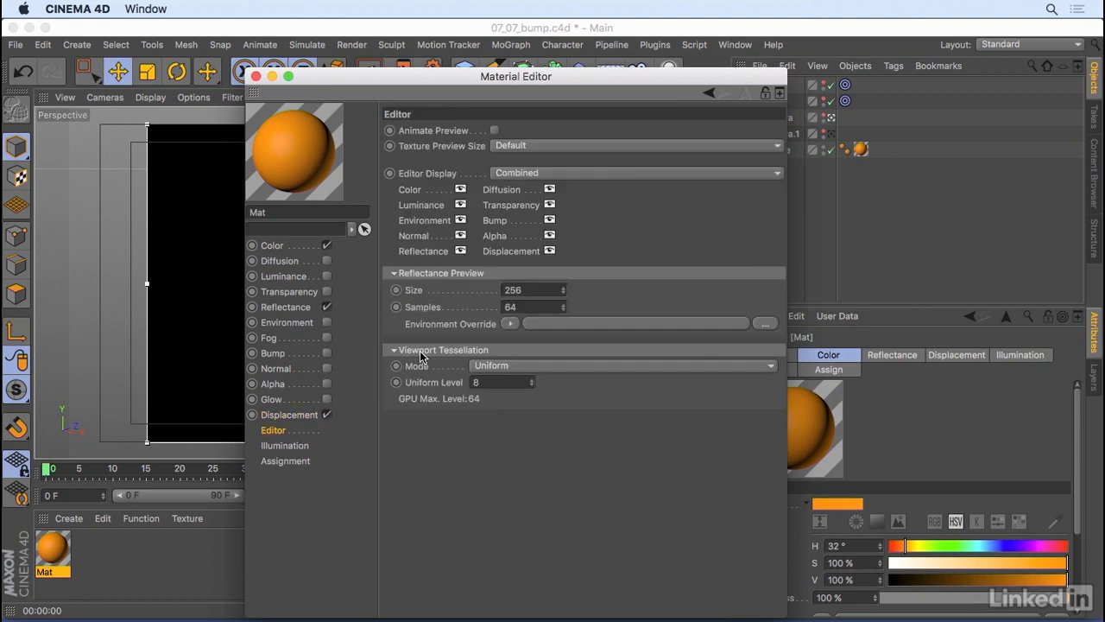
drag(470, 78, 764, 70)
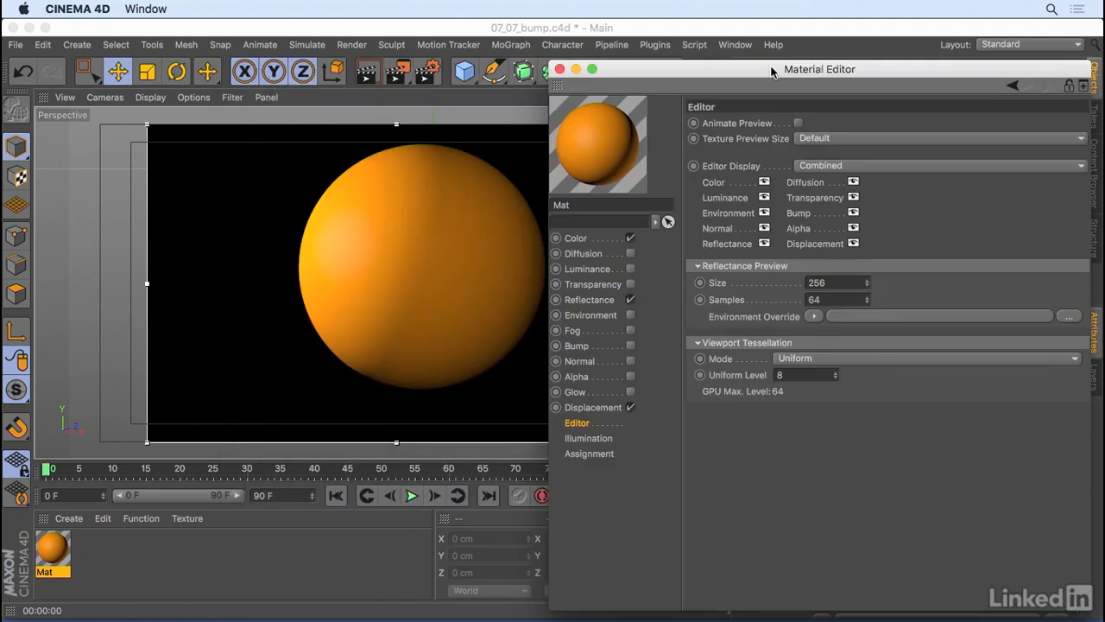
click(353, 273)
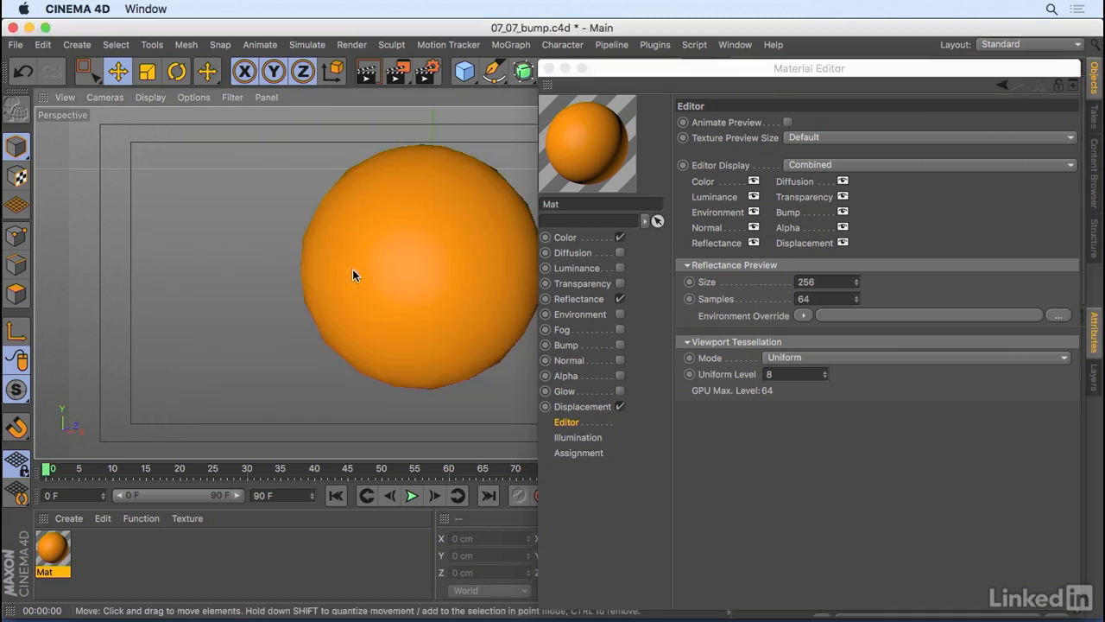
click(198, 100)
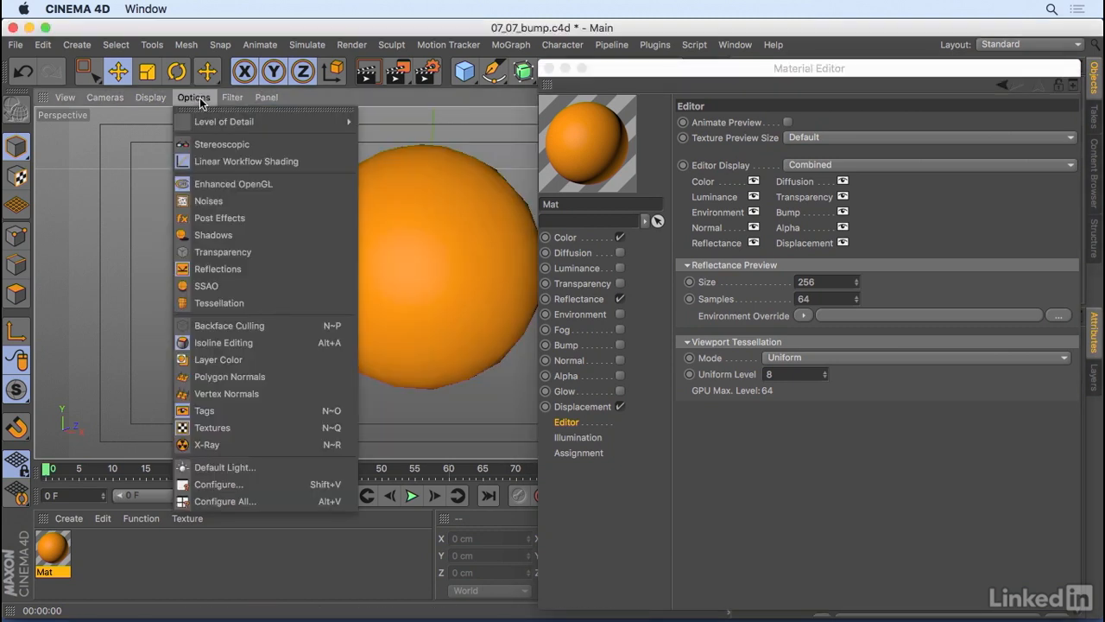
click(253, 302)
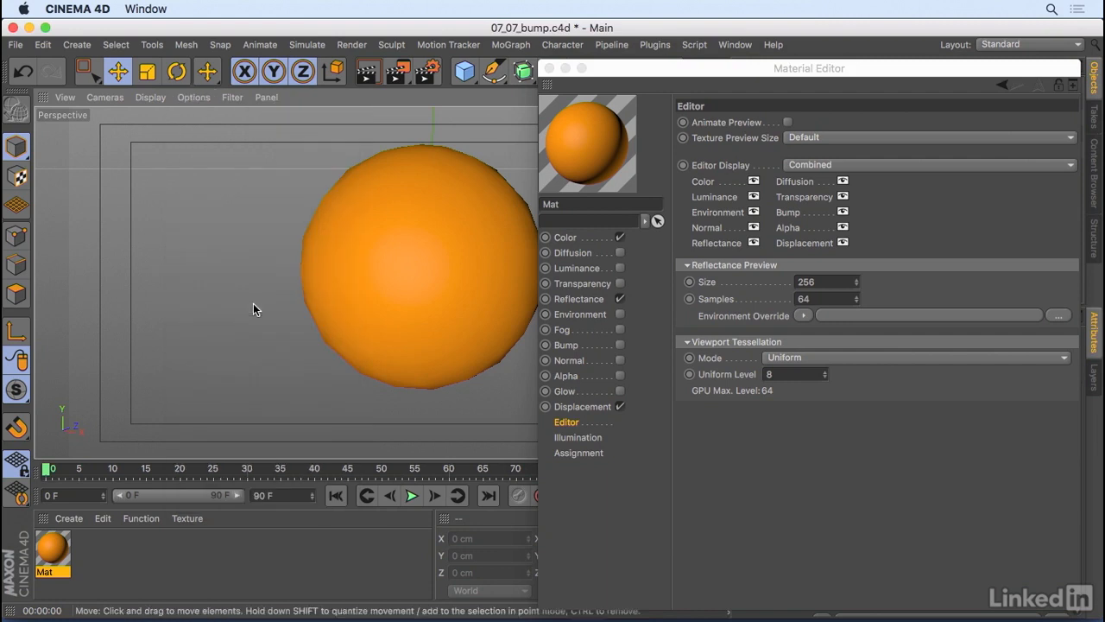
Step: Try the None mode for the material's viewport tessellation and return it to Uniform
click(779, 358)
click(785, 369)
click(765, 357)
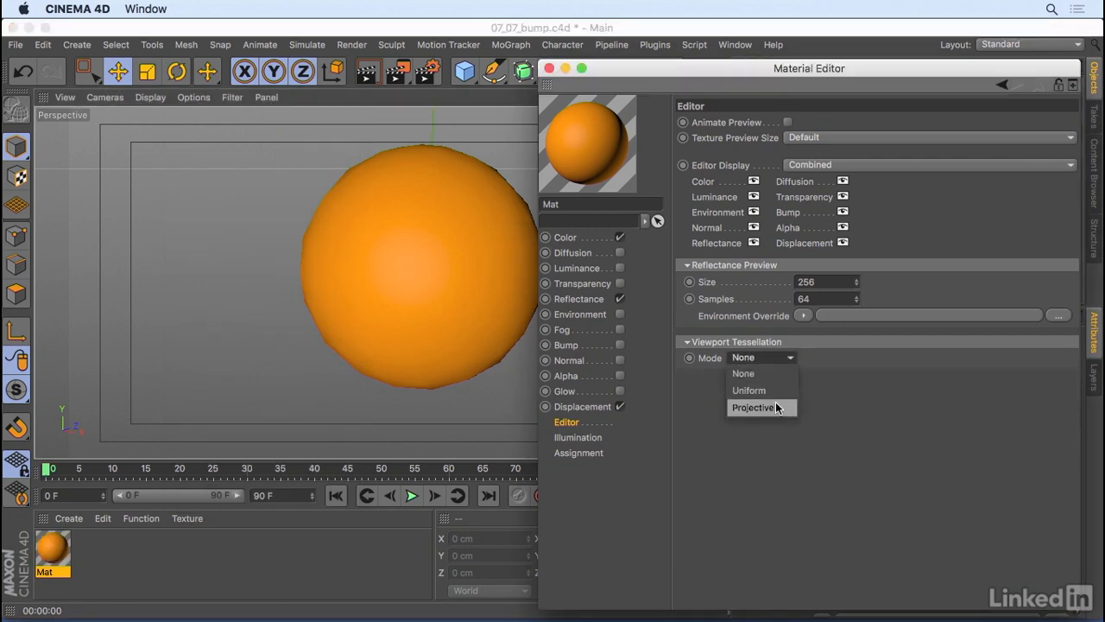
click(773, 388)
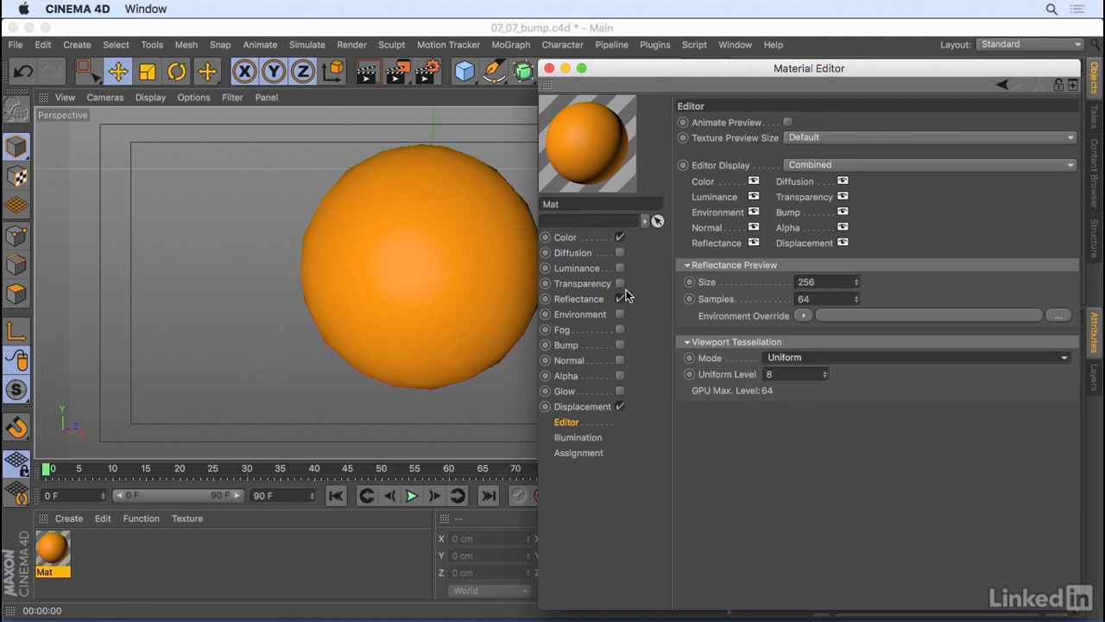
Step: Paste the copied Noise shader into the Displacement channel's texture
click(602, 407)
right_click(705, 181)
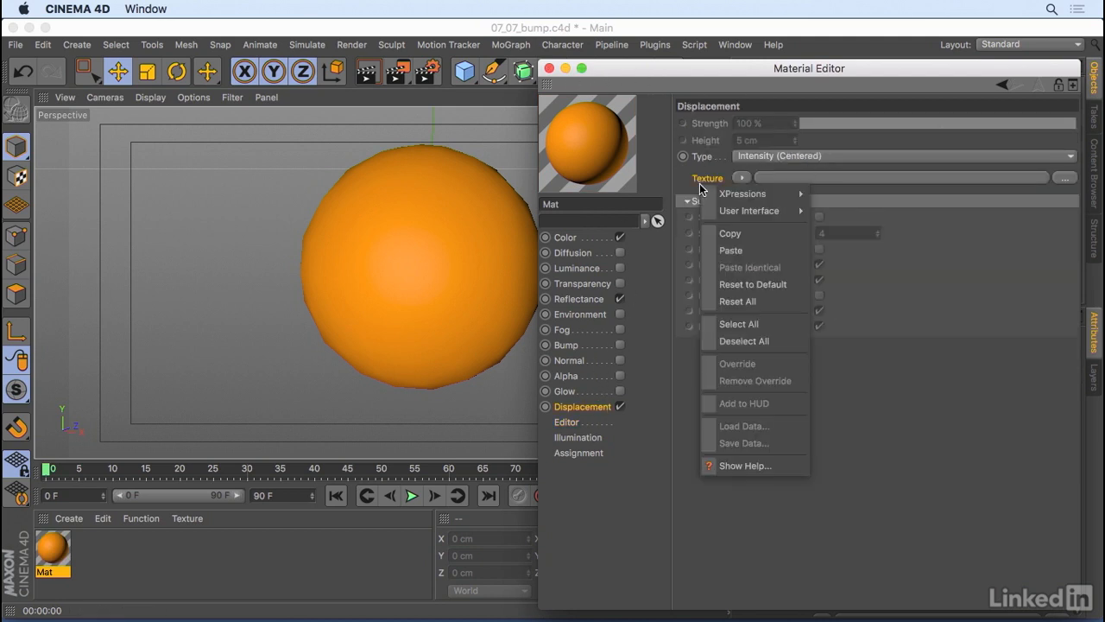
click(732, 250)
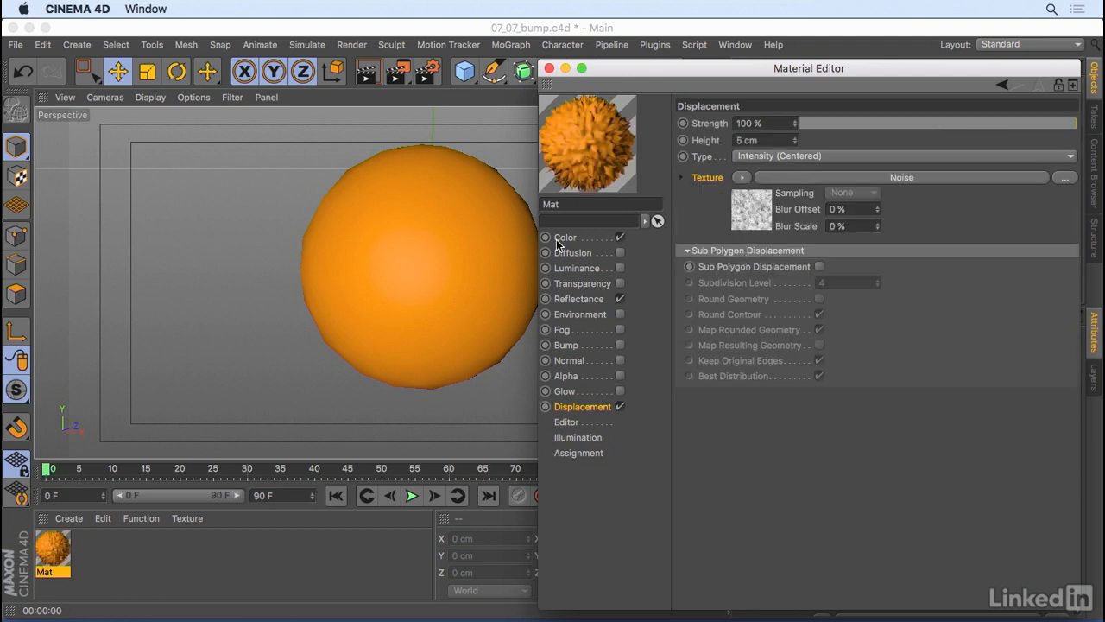
Step: Turn off Render Perfect for the Sphere object
drag(675, 70, 211, 92)
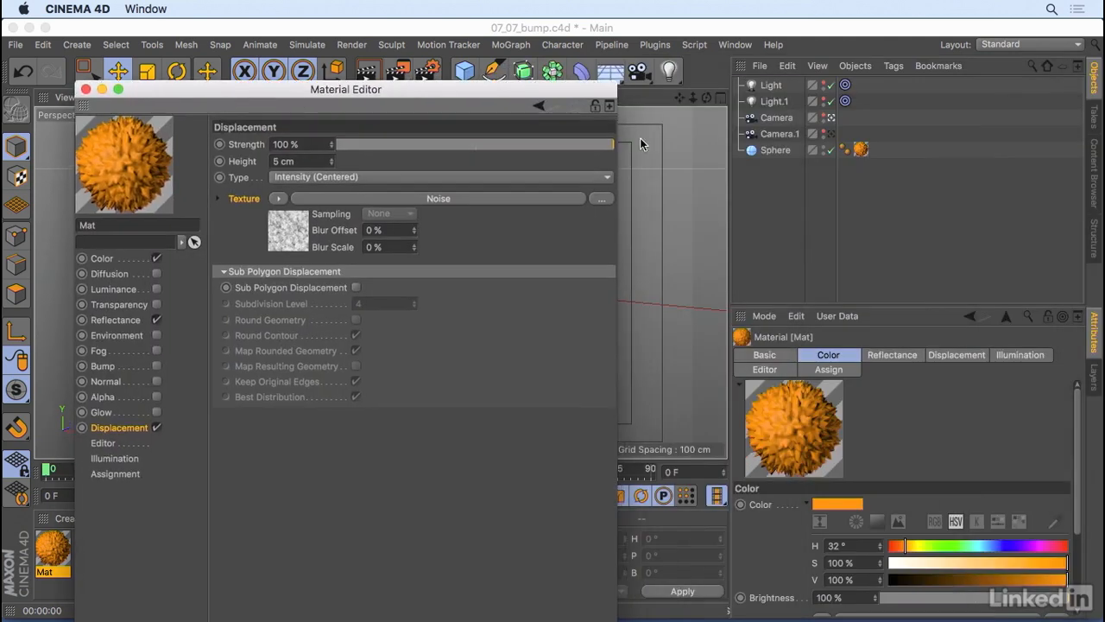
click(777, 152)
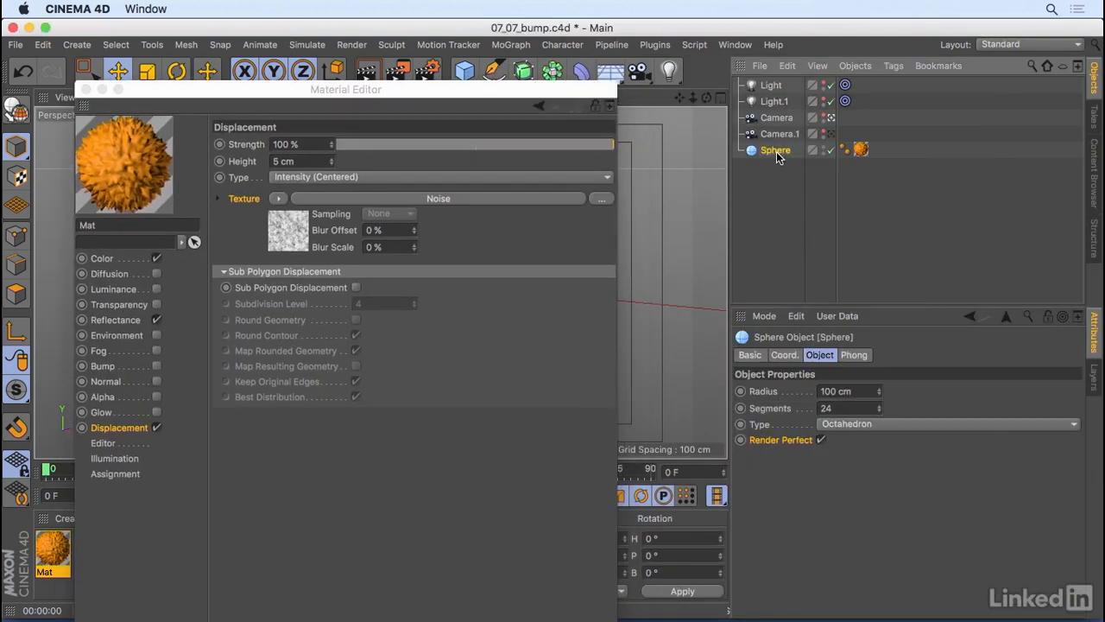
click(821, 440)
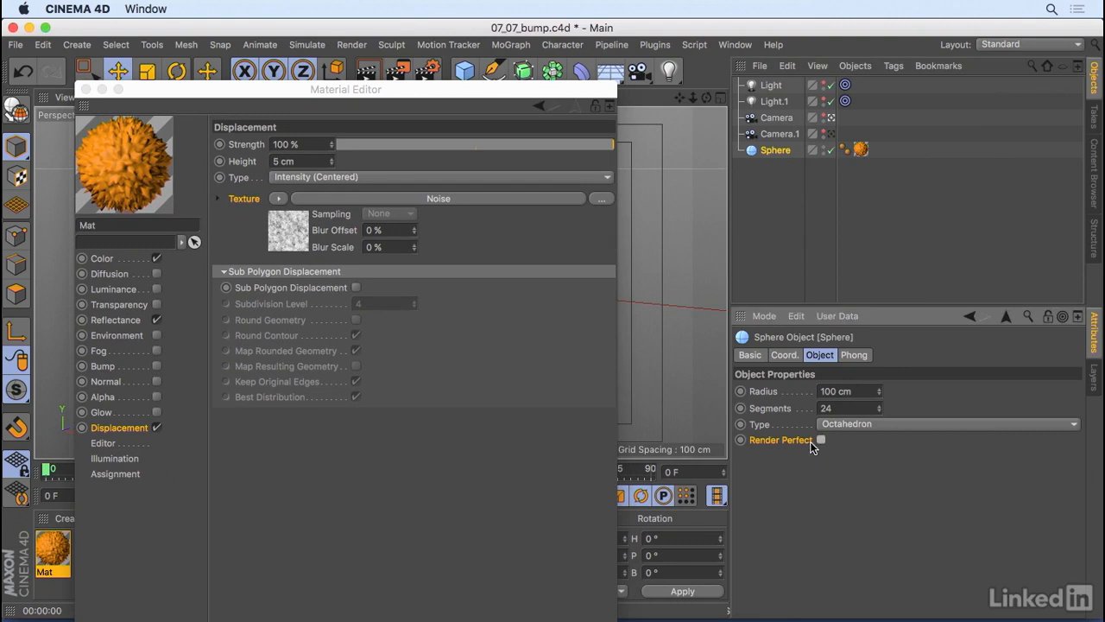
Step: Render the displaced sphere in the perspective view to check its surface, and close the material's settings window
drag(443, 89, 892, 33)
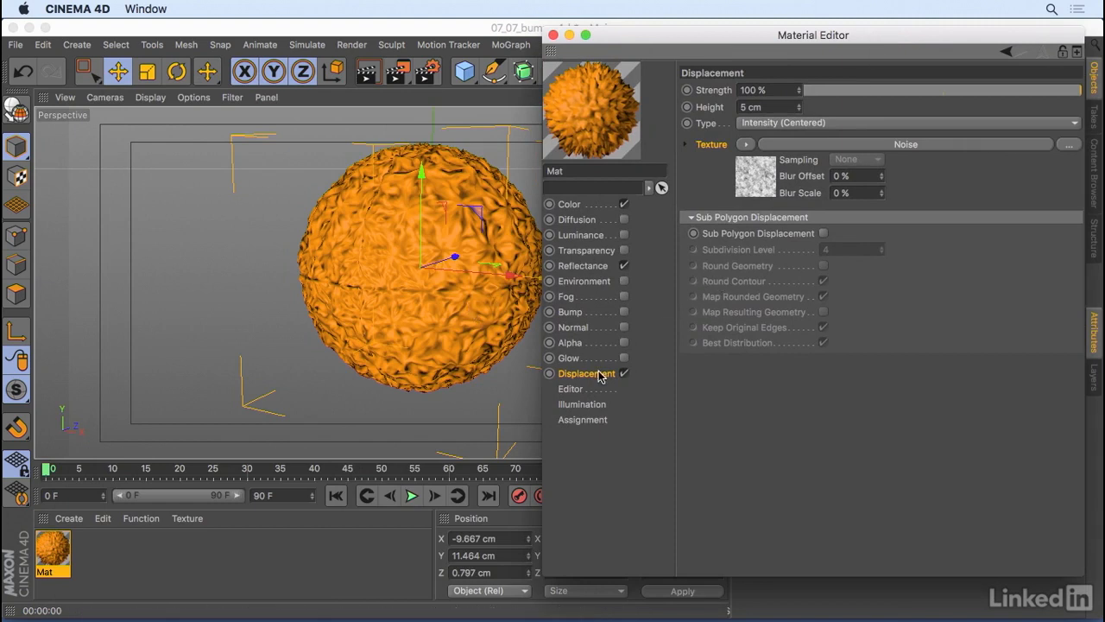
key(alt+r)
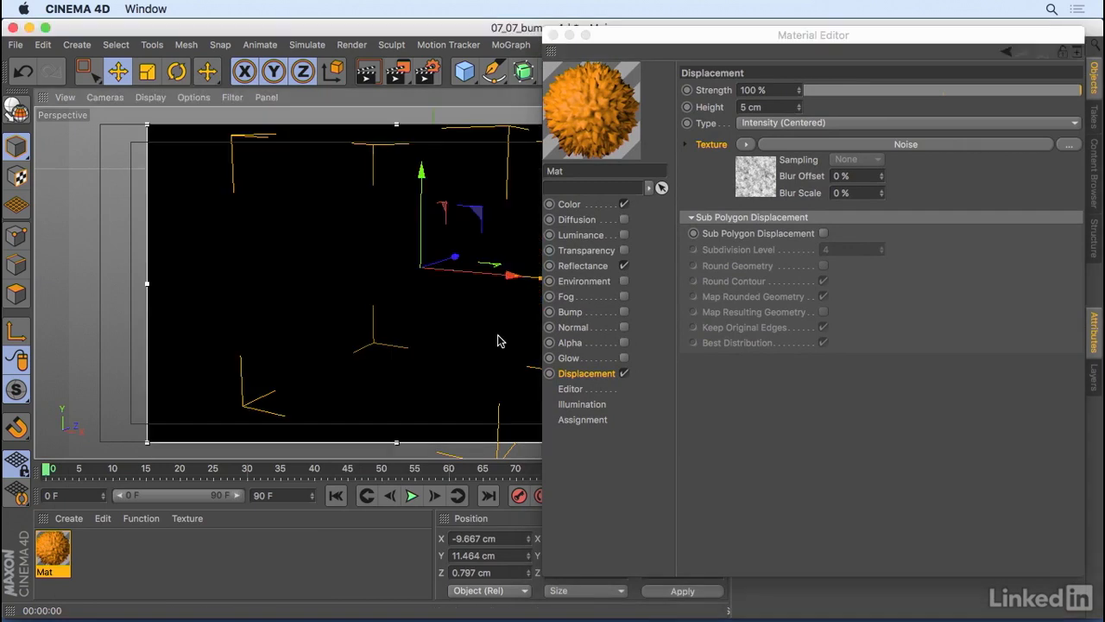
drag(577, 39, 558, 101)
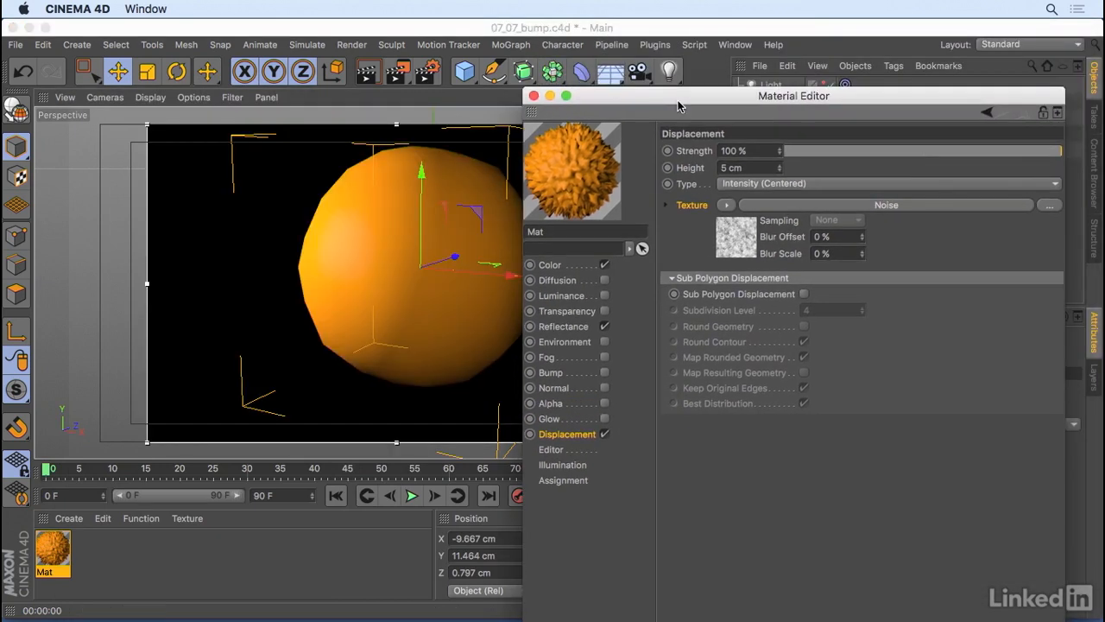
drag(699, 100, 508, 276)
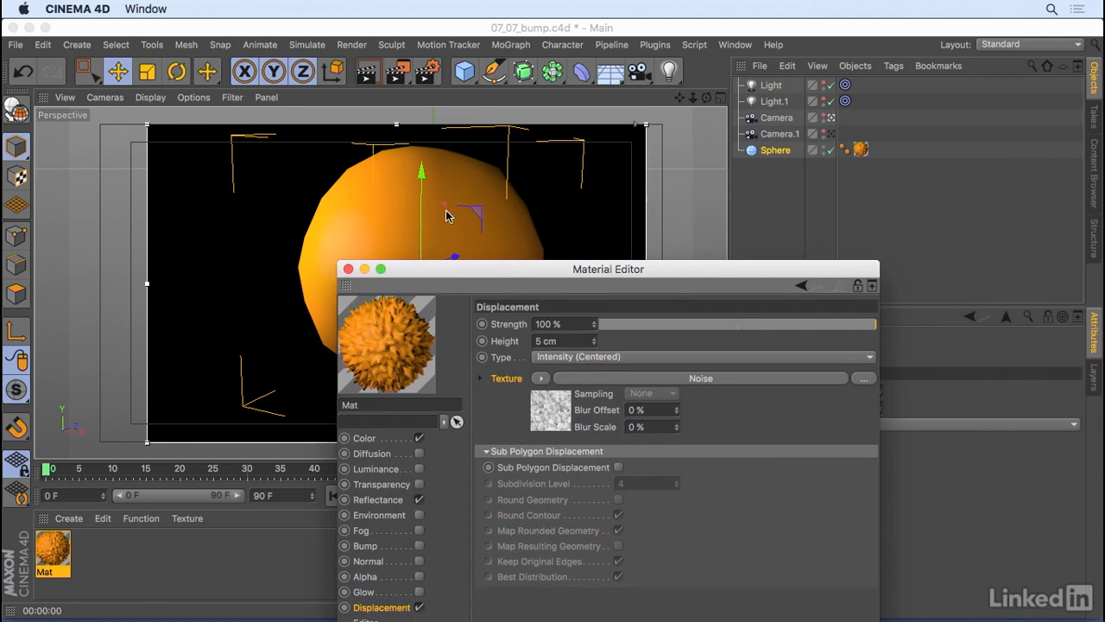
drag(637, 269, 406, 168)
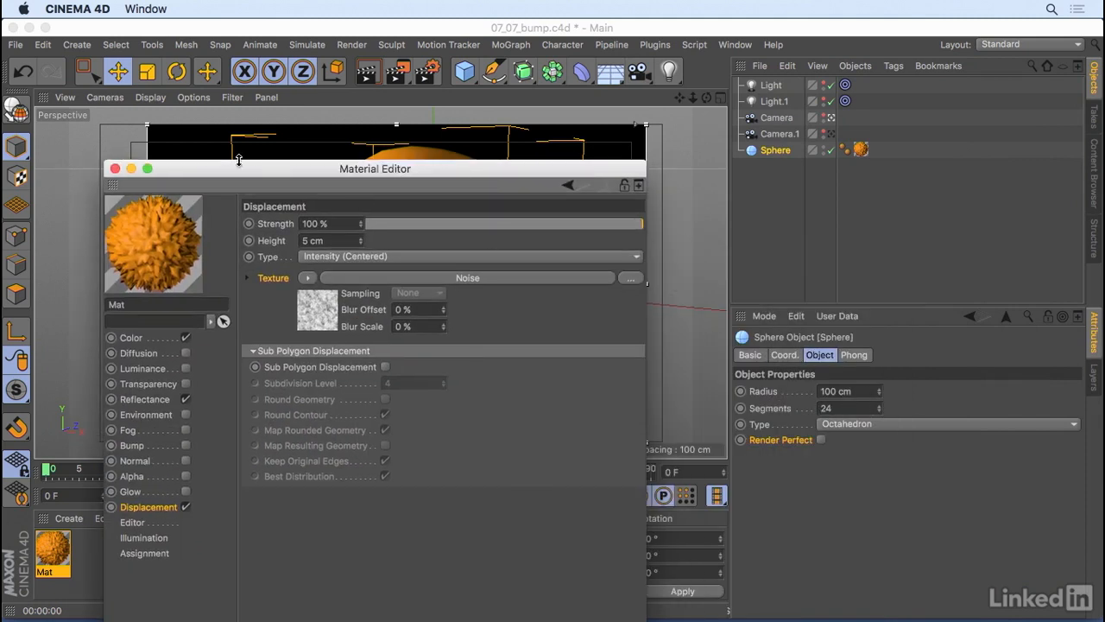
drag(296, 174, 259, 109)
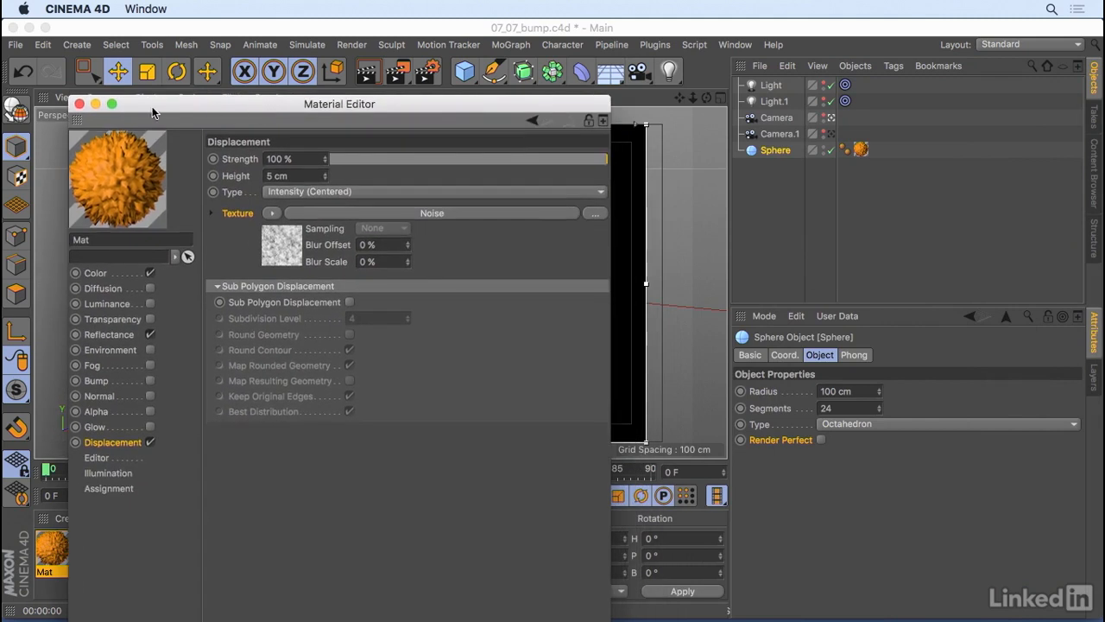
click(79, 104)
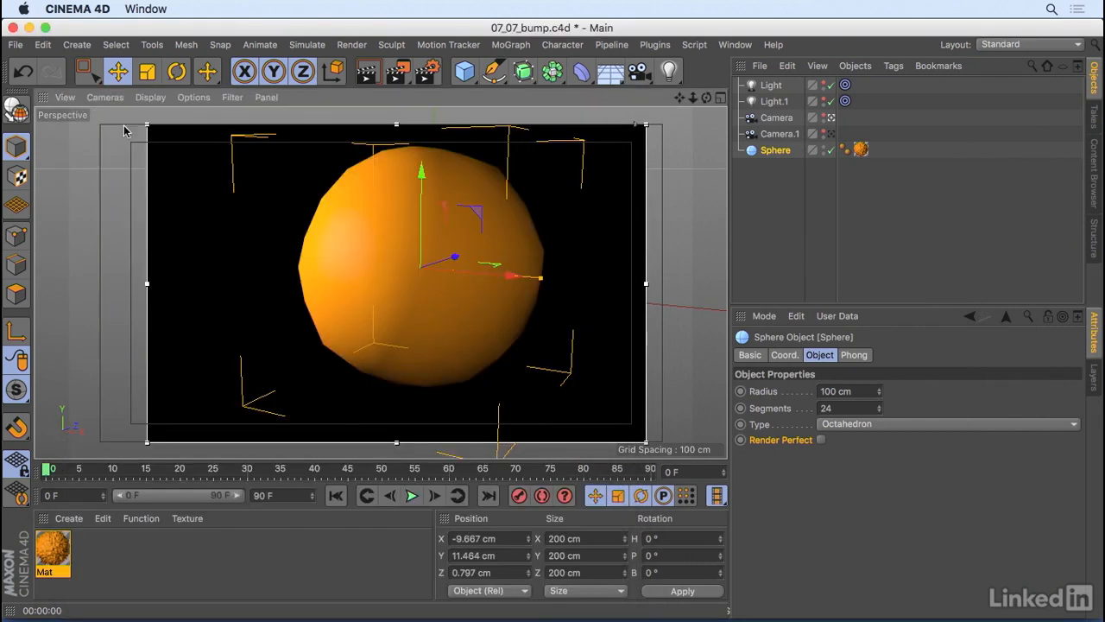
Step: Try 48 and 300 segments on the Sphere object to give the displacement more geometry
click(852, 407)
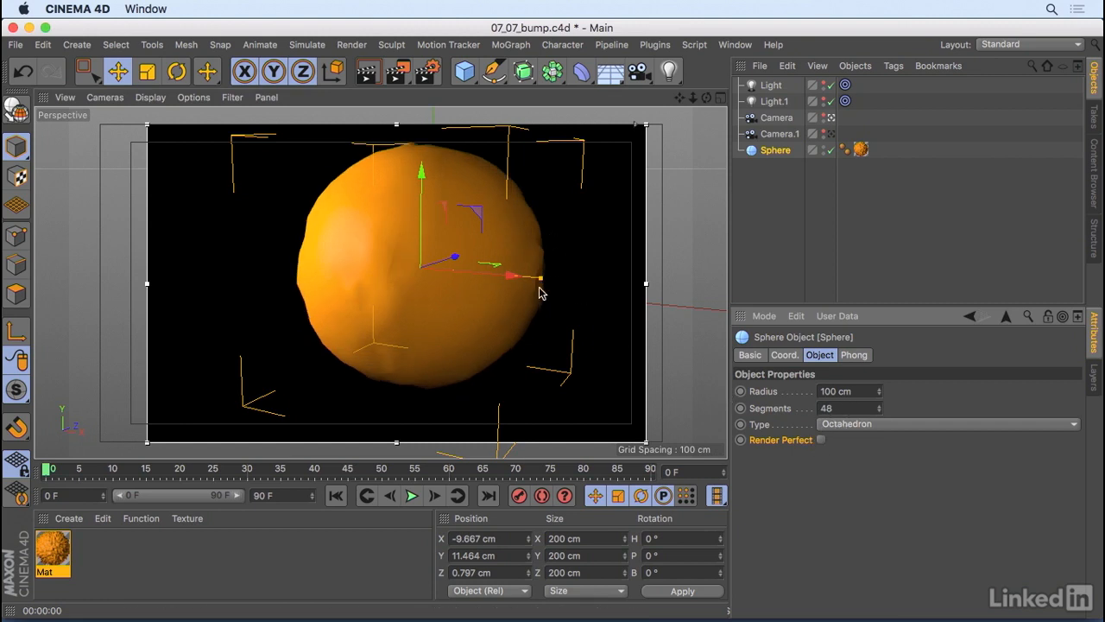
double_click(855, 408)
text(300)
key(Return)
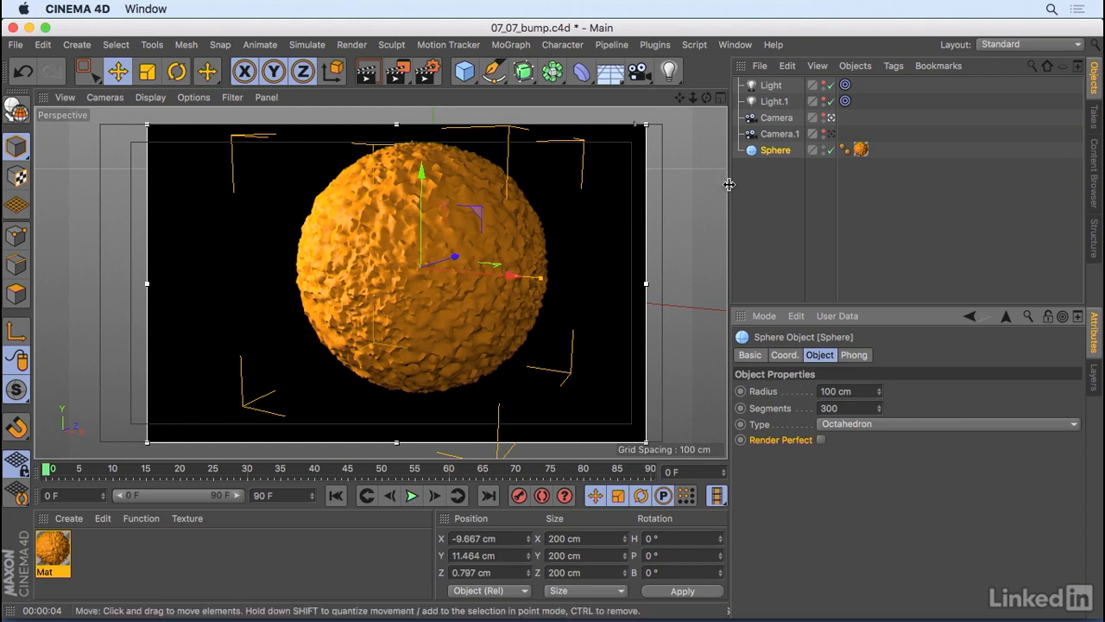
Step: Turn off the interactive render region and examine the Sphere's mesh density in Gouraud Shading (Lines) with the Sphere deselected
key(alt+r)
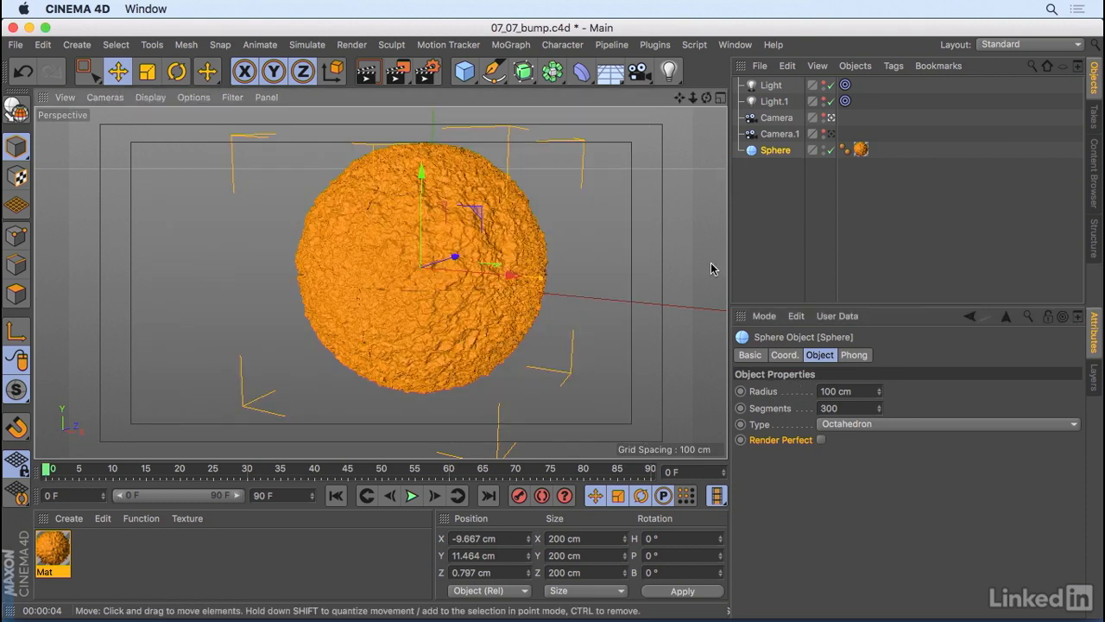
key(n)
key(b)
click(779, 222)
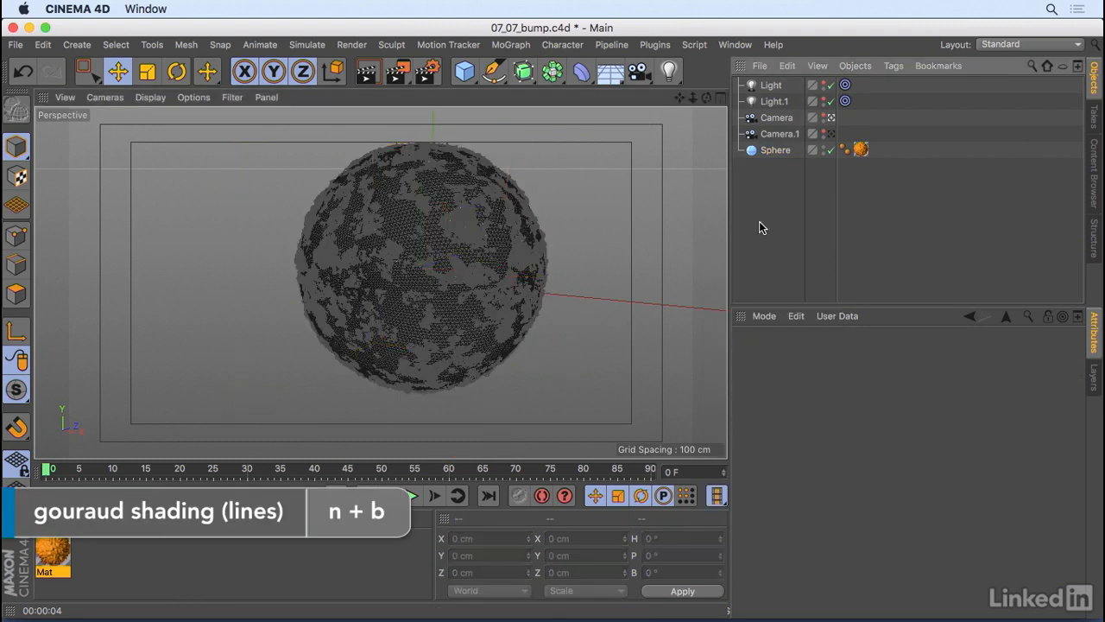
drag(706, 97, 727, 138)
drag(679, 97, 636, 127)
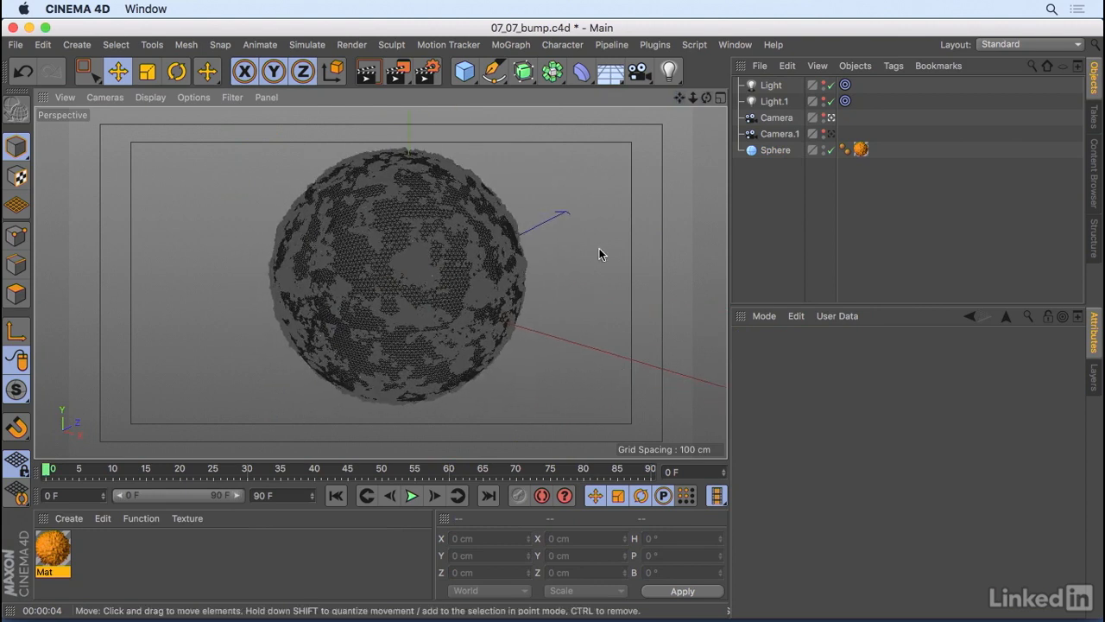
Step: Set the Sphere's segments to 48 and switch the viewport display to plain Gouraud Shading
click(775, 150)
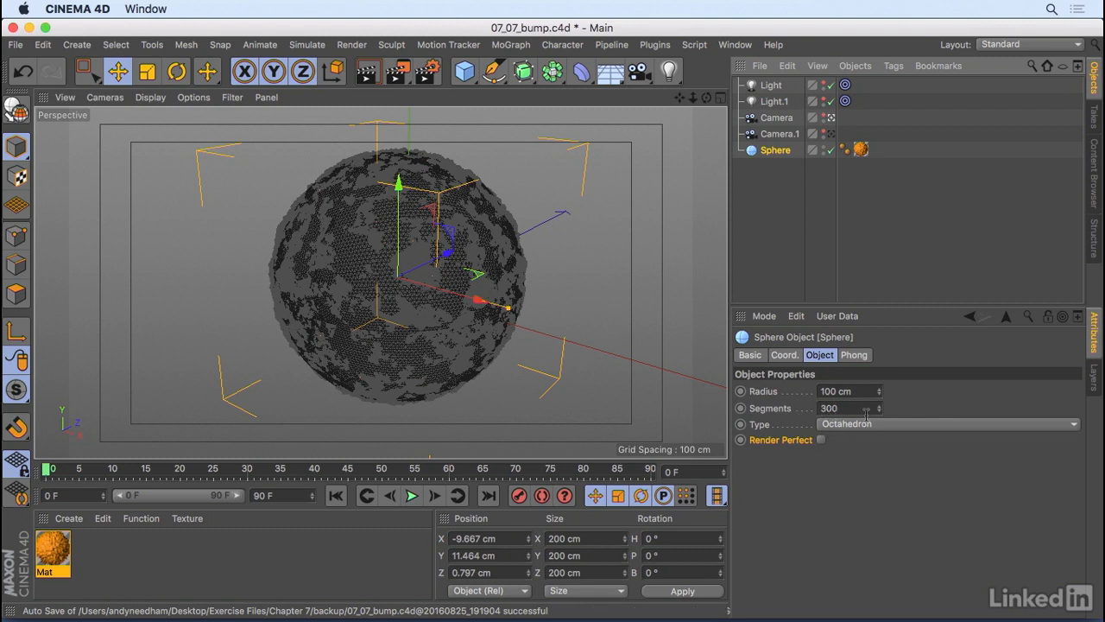
click(866, 411)
text(48)
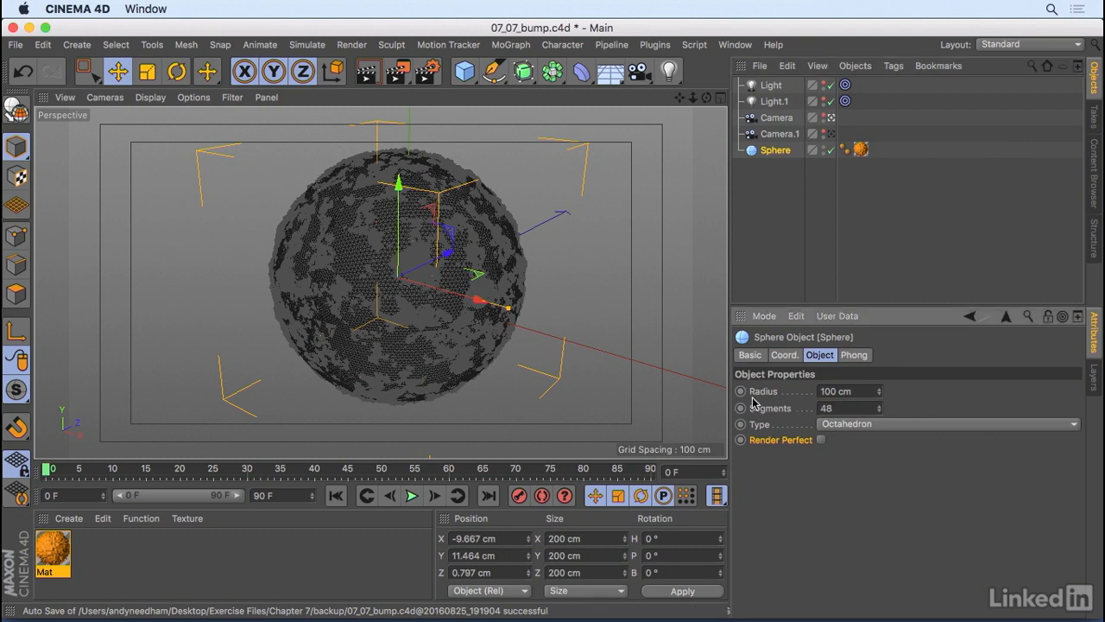
key(Return)
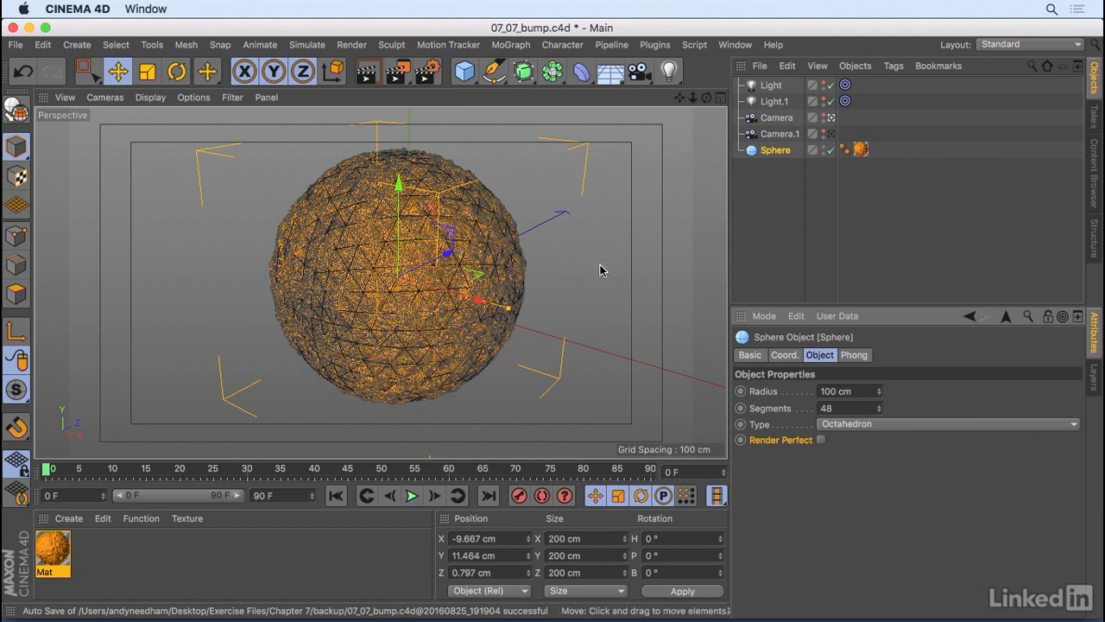
click(150, 99)
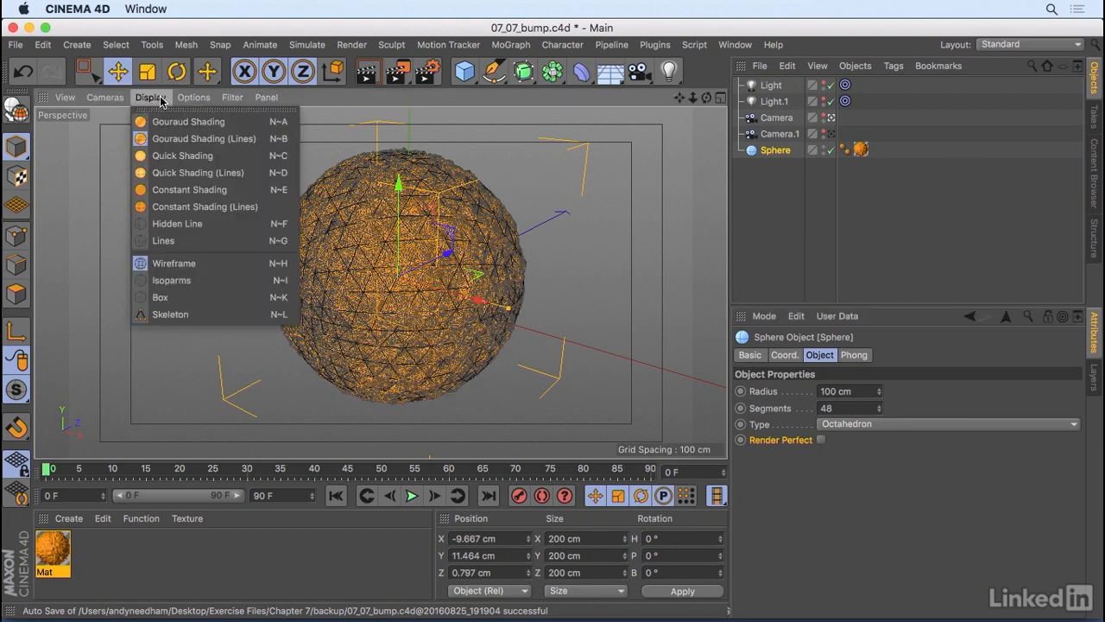
click(217, 125)
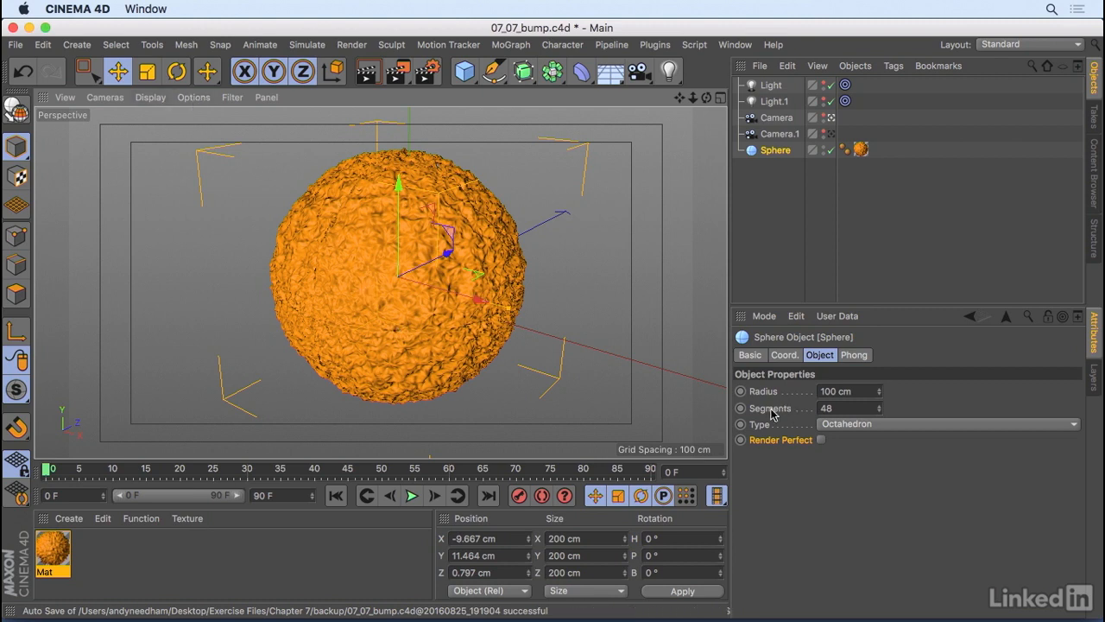
Step: Enable Sub Polygon Displacement in the Mat material's Displacement channel and compare the interactive render with it off and on
click(63, 549)
double_click(63, 549)
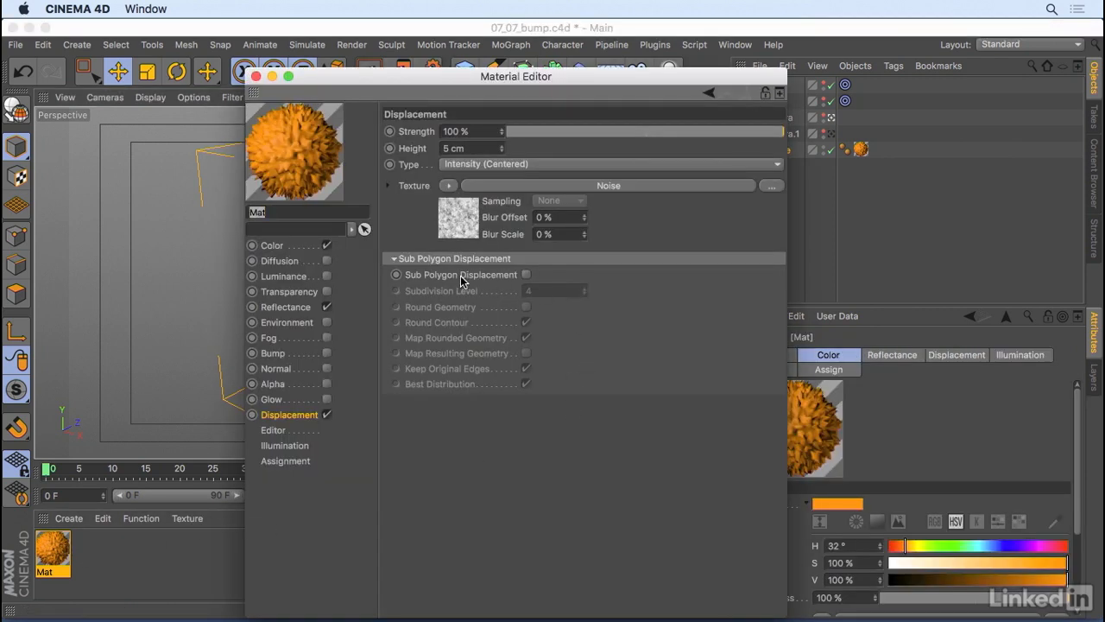
click(525, 274)
drag(570, 75, 854, 55)
key(alt+r)
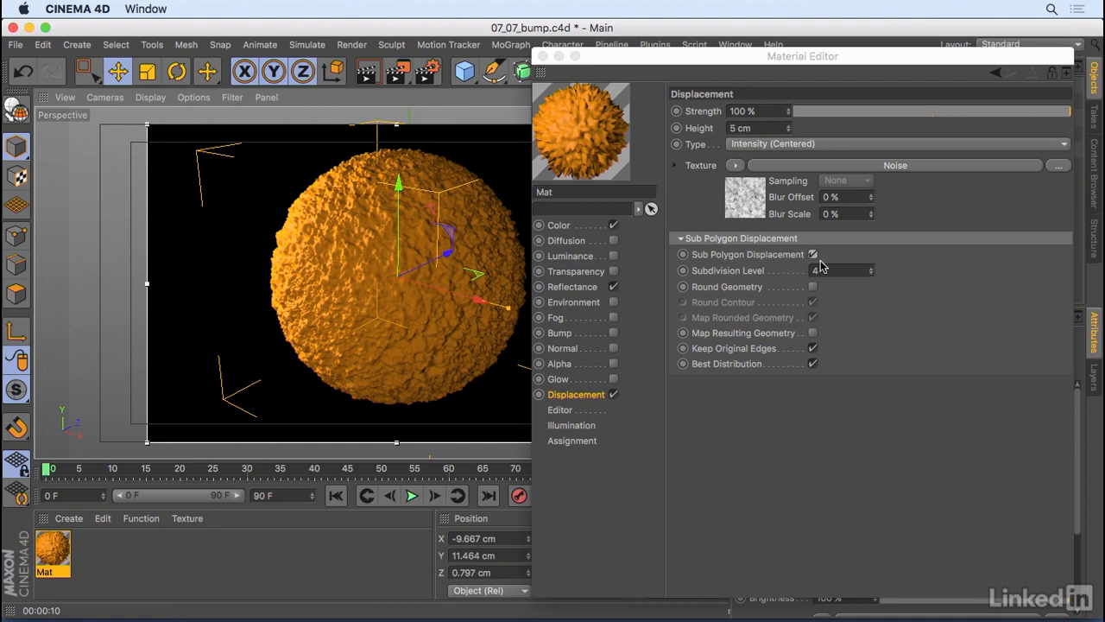
click(812, 254)
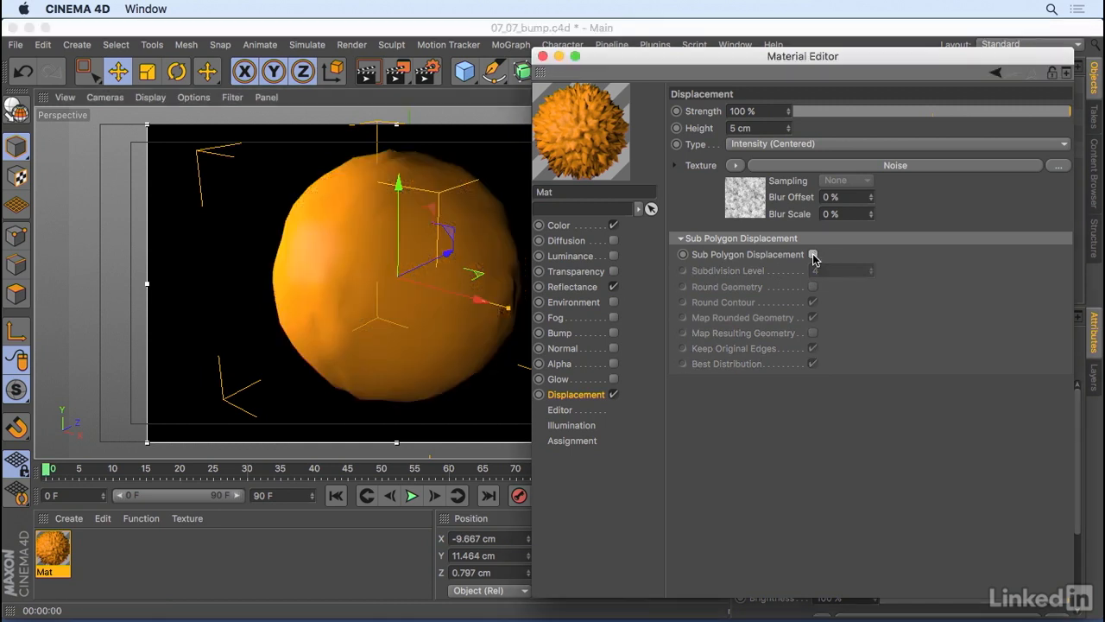
click(812, 254)
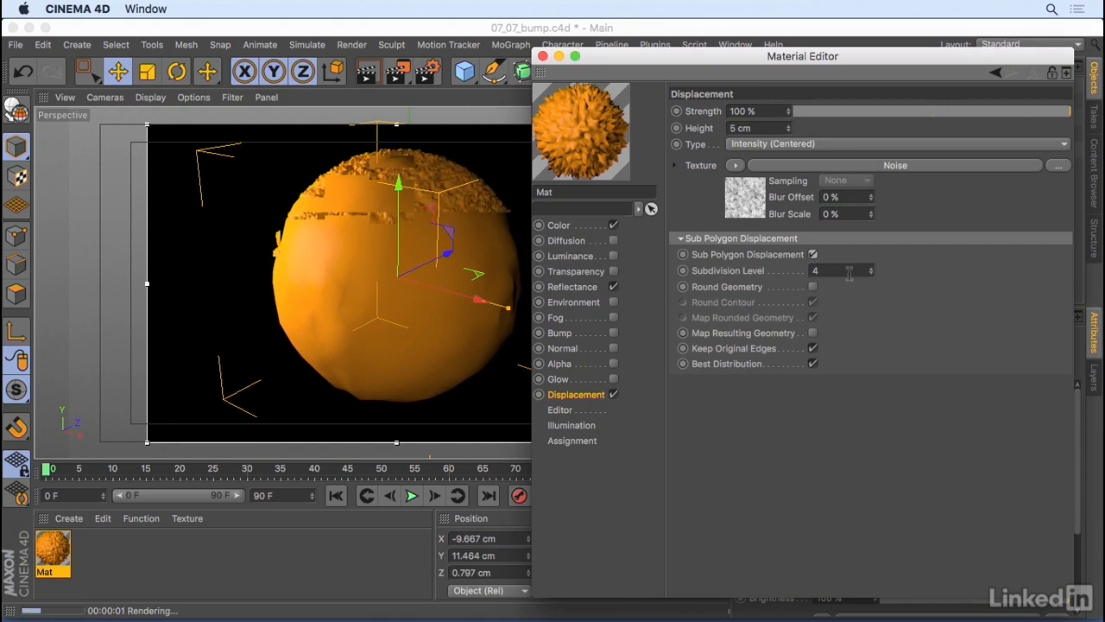
Step: Set the displacement Noise shader to Cranal with a Global Scale of 70 % and a Contrast of -38 %
click(782, 171)
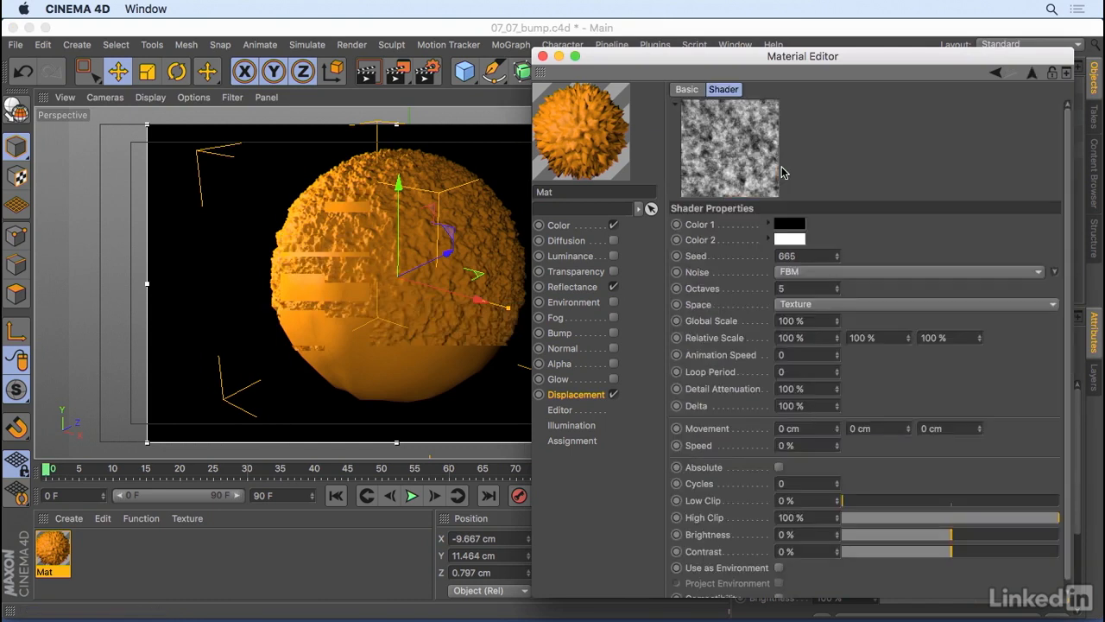
click(820, 272)
click(827, 143)
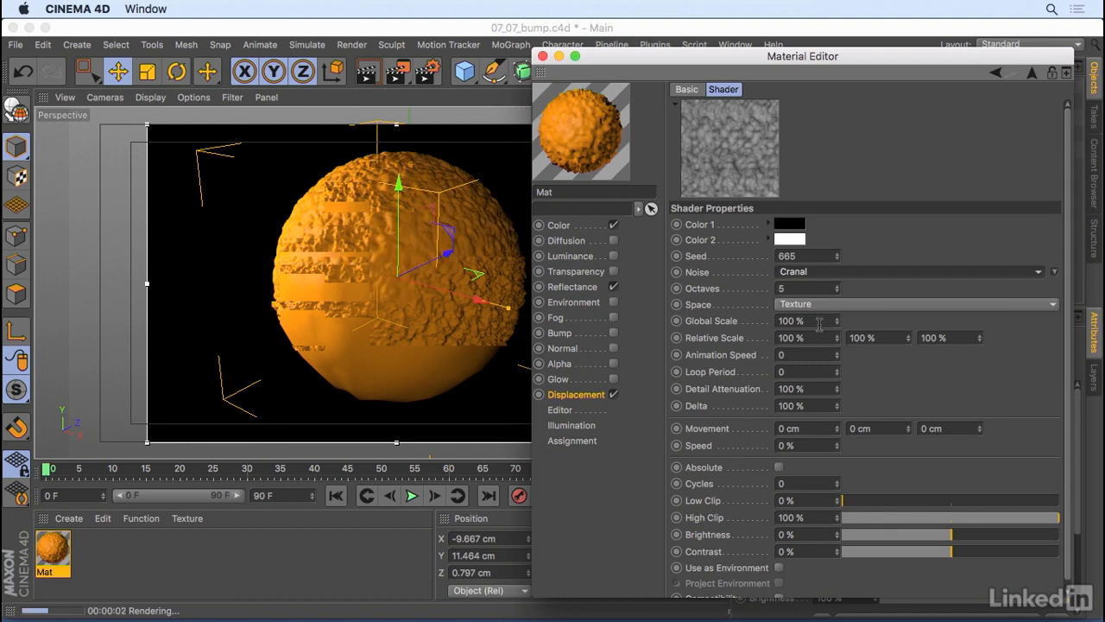
drag(818, 322, 764, 325)
text(70)
key(Return)
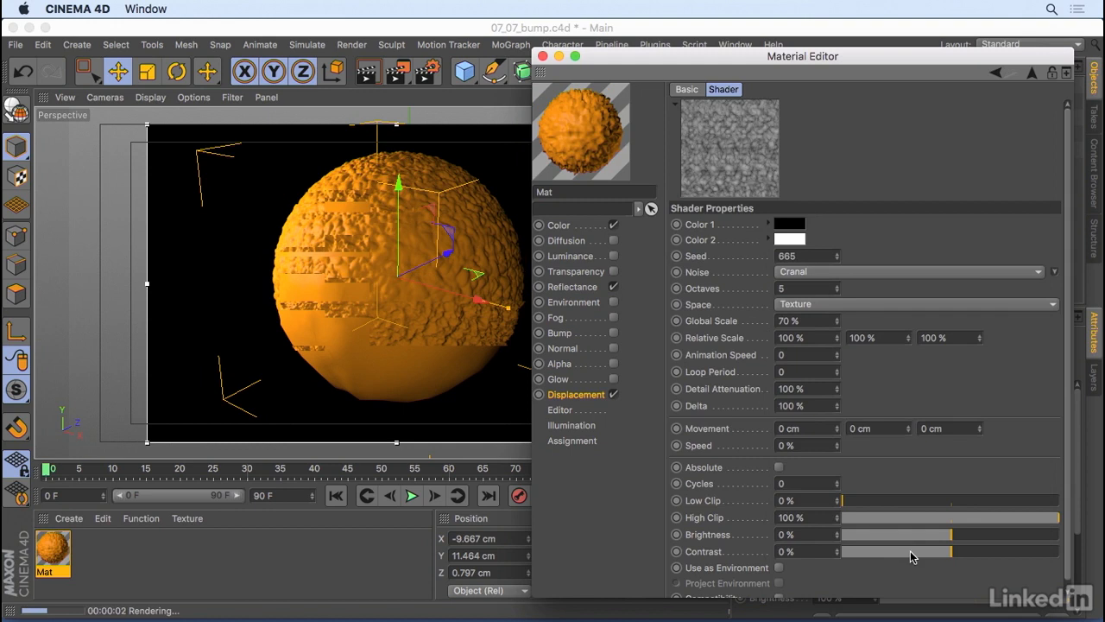
click(911, 556)
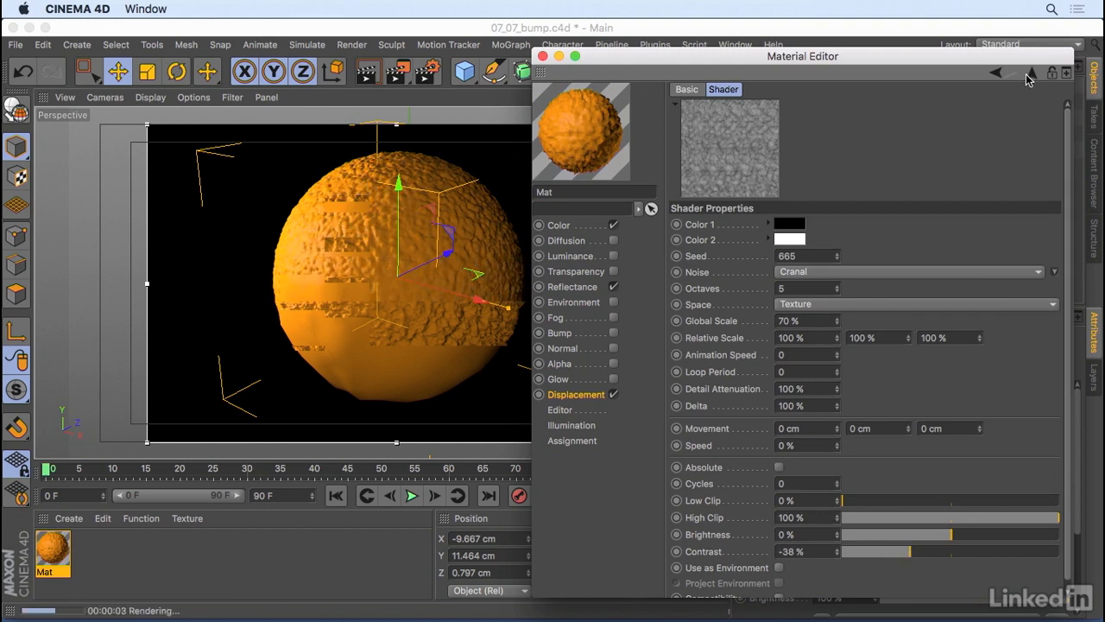
Step: Set the Displacement channel's Height to 2 cm and close the material's settings window
click(1029, 76)
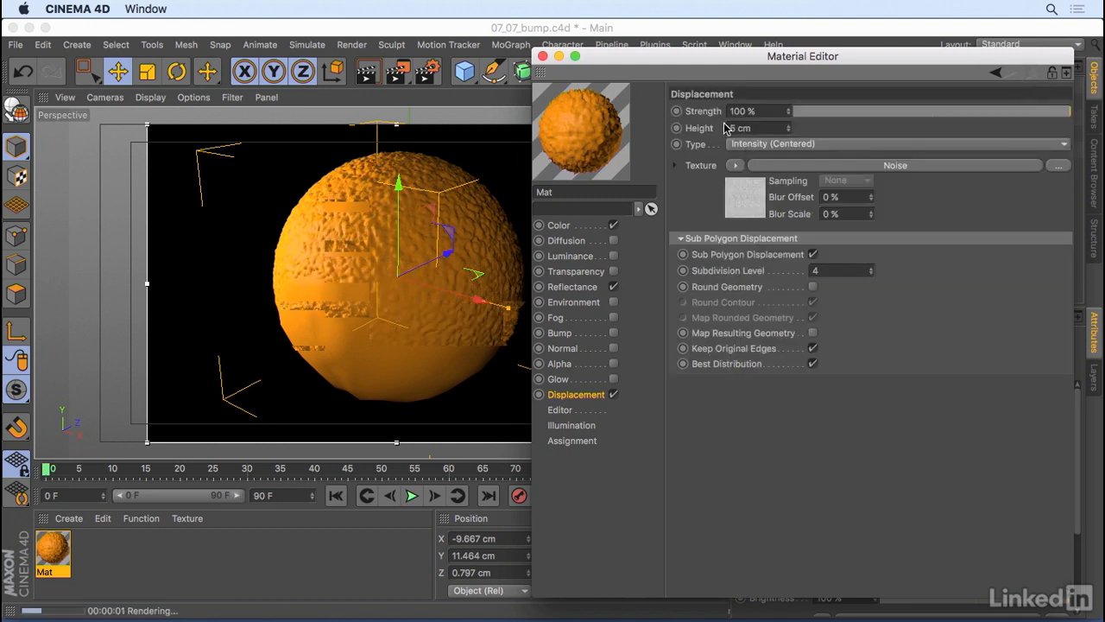
click(761, 128)
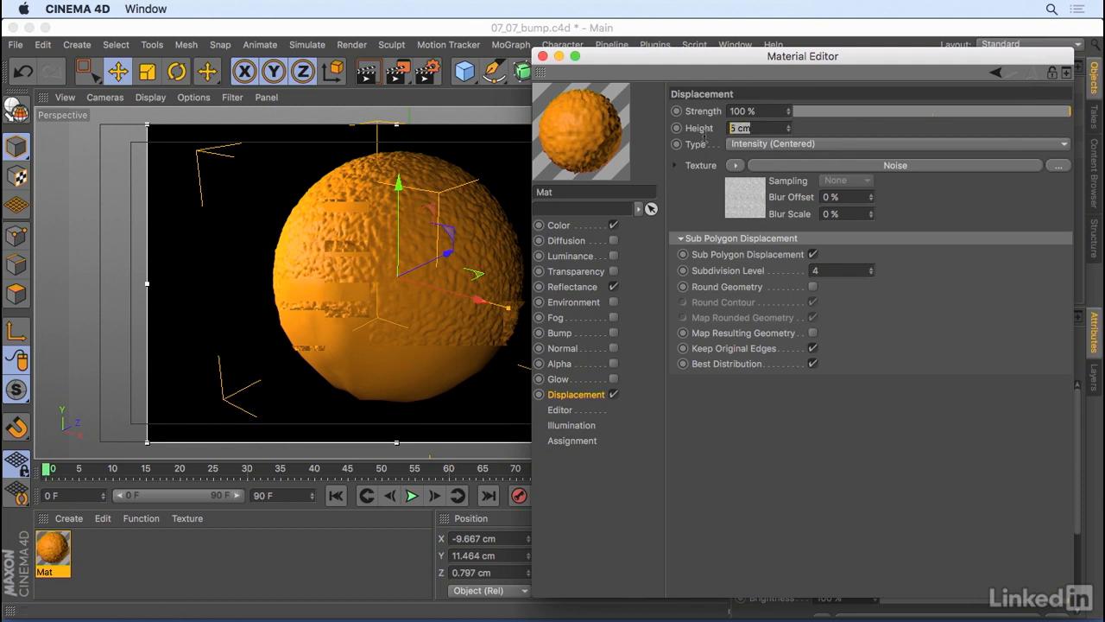
text(2)
key(Return)
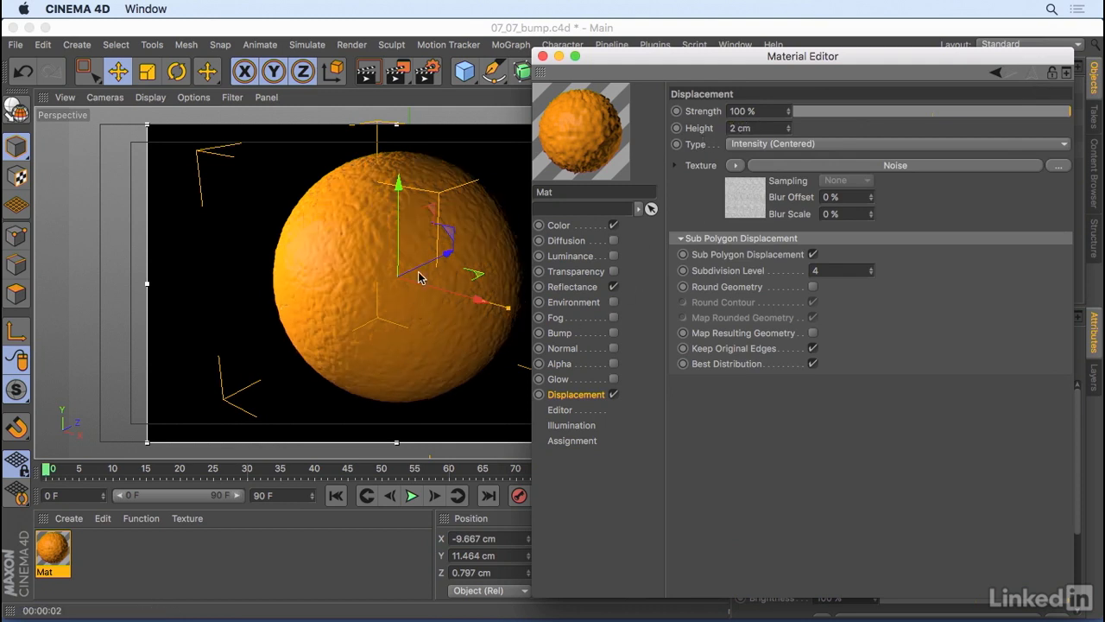
click(543, 56)
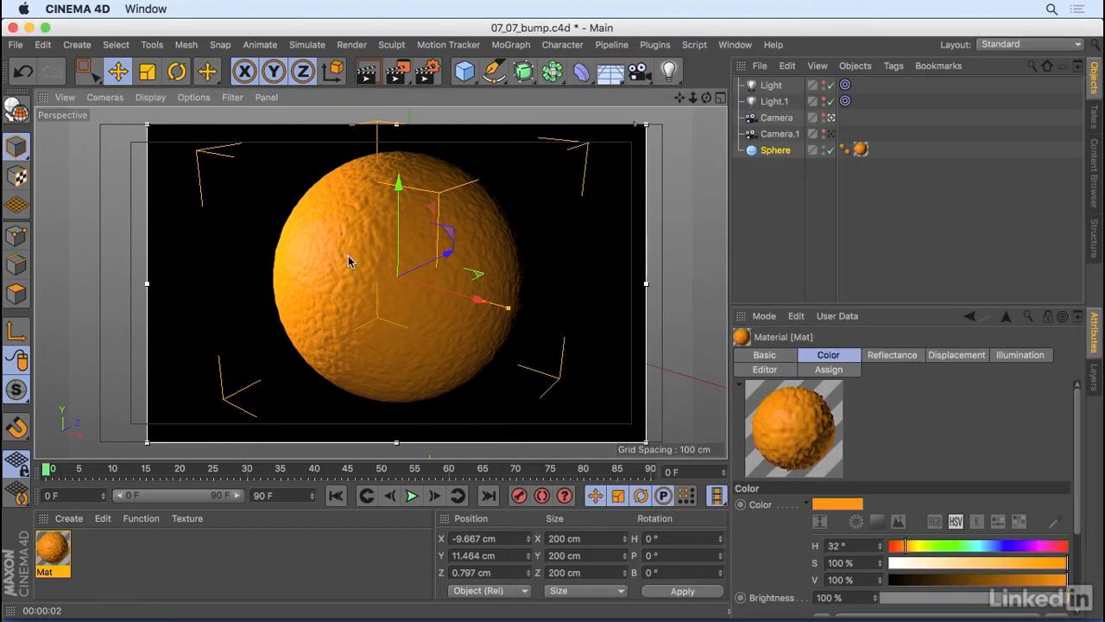
Step: Examine the rendered sphere's displaced surface and contour up close and from further away, undoing view changes, and deselect the Sphere
scroll(391, 222, up, 5)
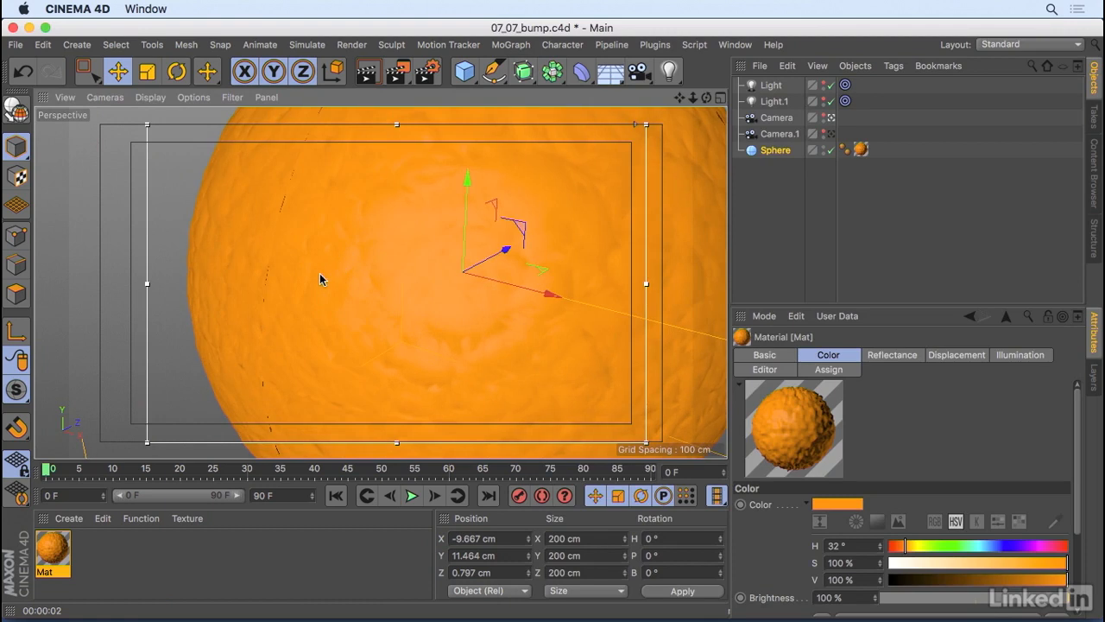
key(super+r)
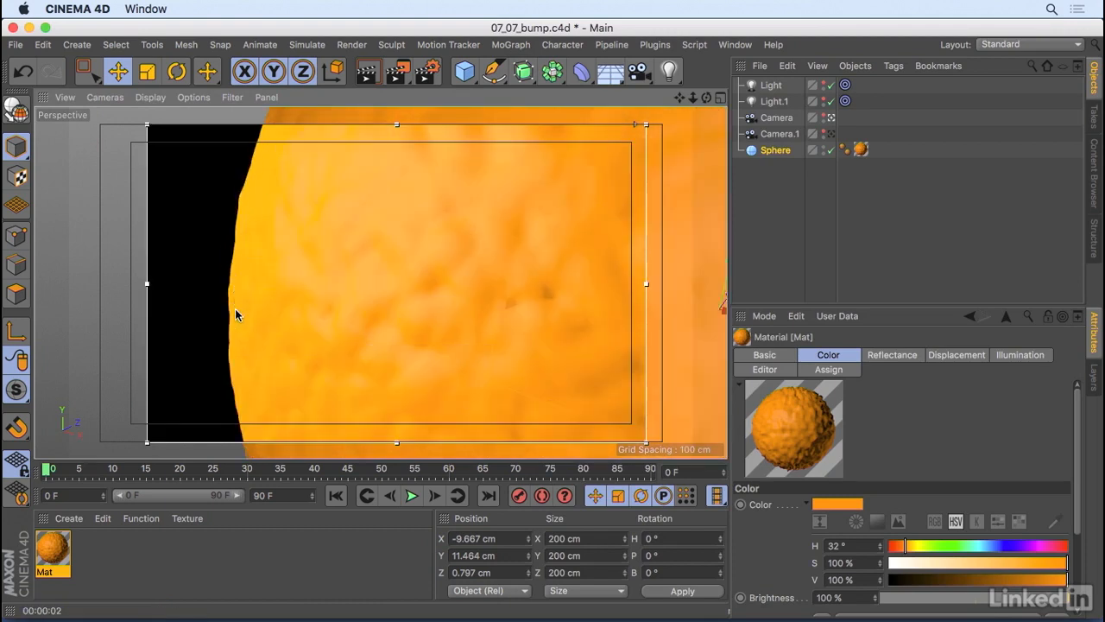
key(super+shift+z)
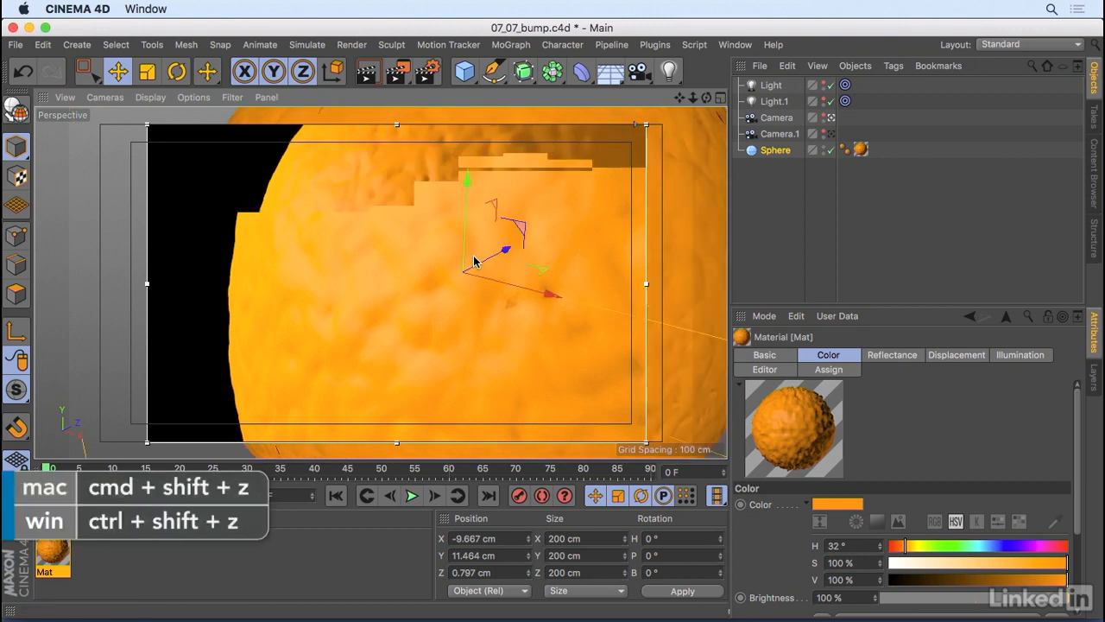
key(super+shift+z)
alt+drag(414, 269, 475, 268)
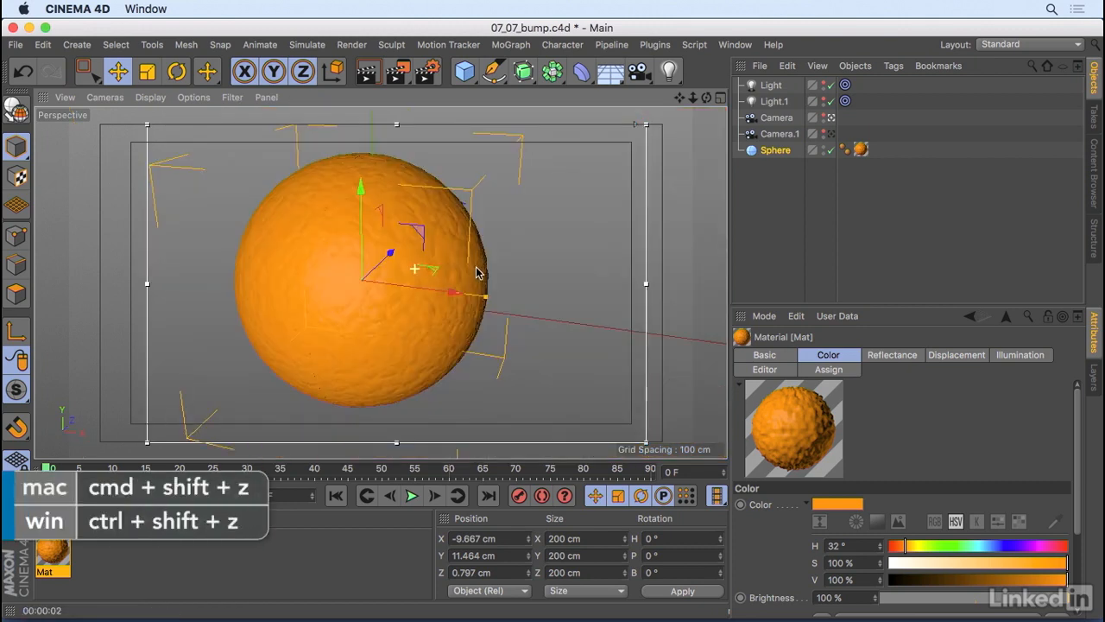
key(super+shift+z)
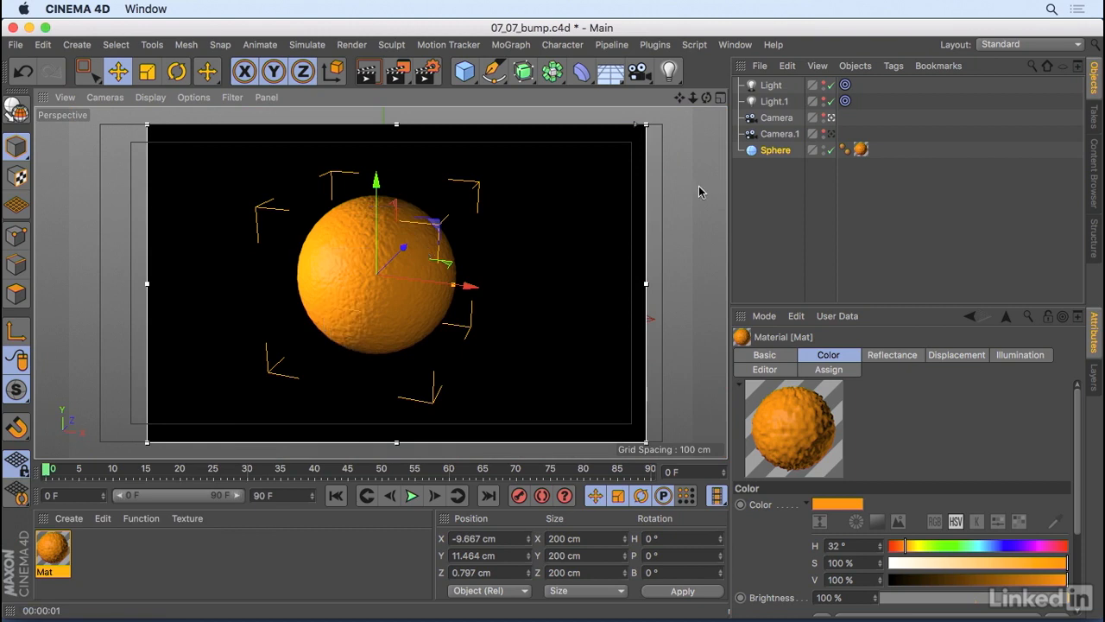
click(755, 191)
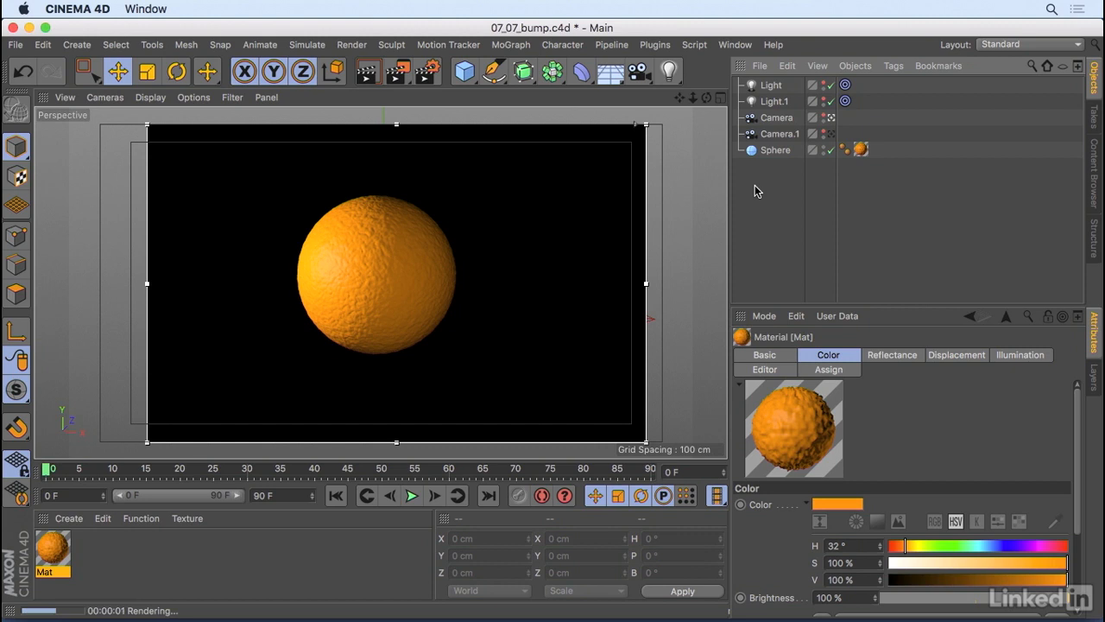